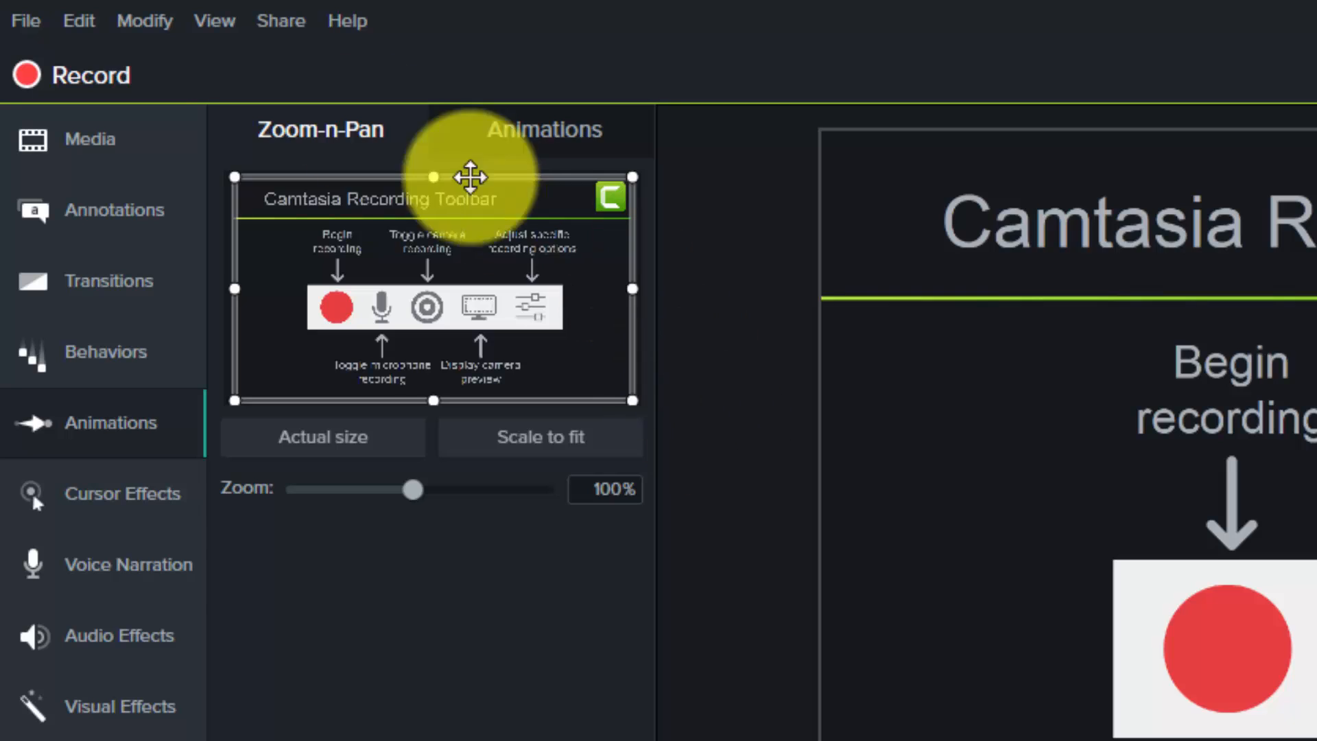
Add a Zoom-n-Pan animation at 0:00:20;00 that zooms to 241% and frames the "Toggle camera recording" label
click(578, 123)
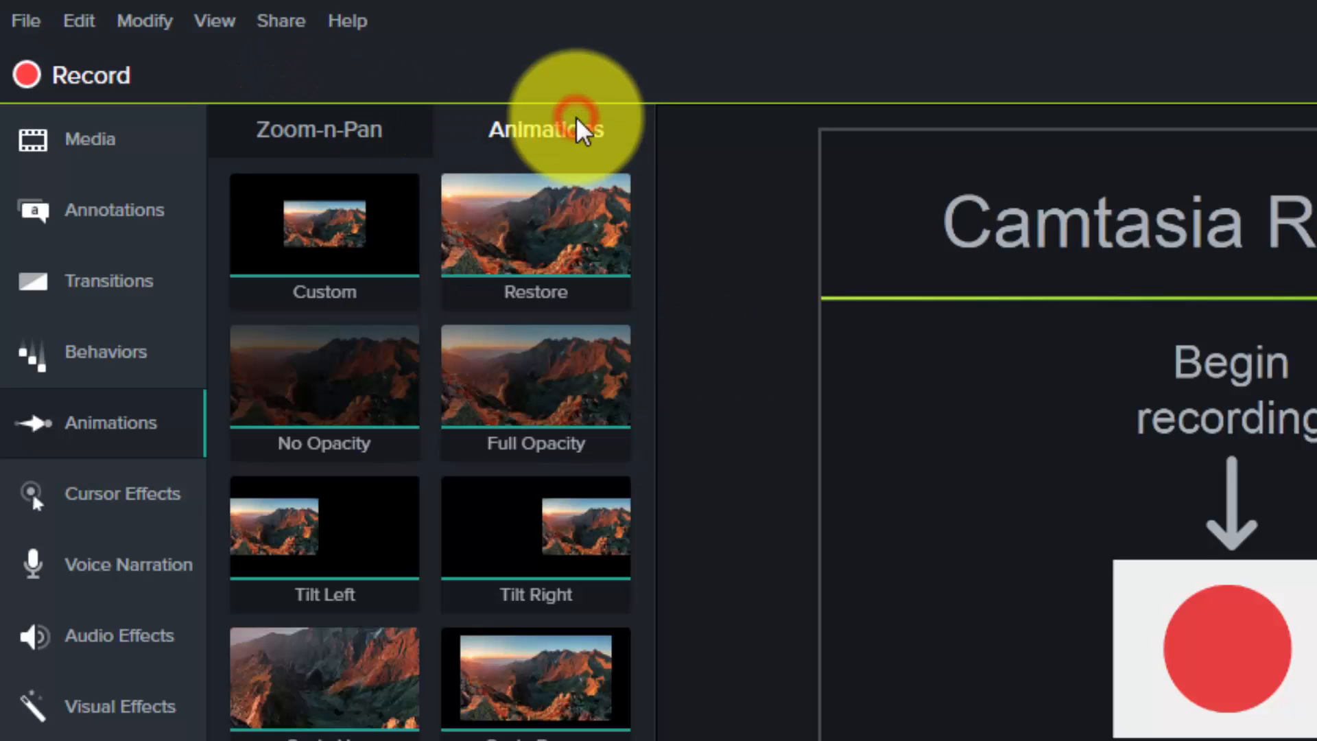
click(317, 130)
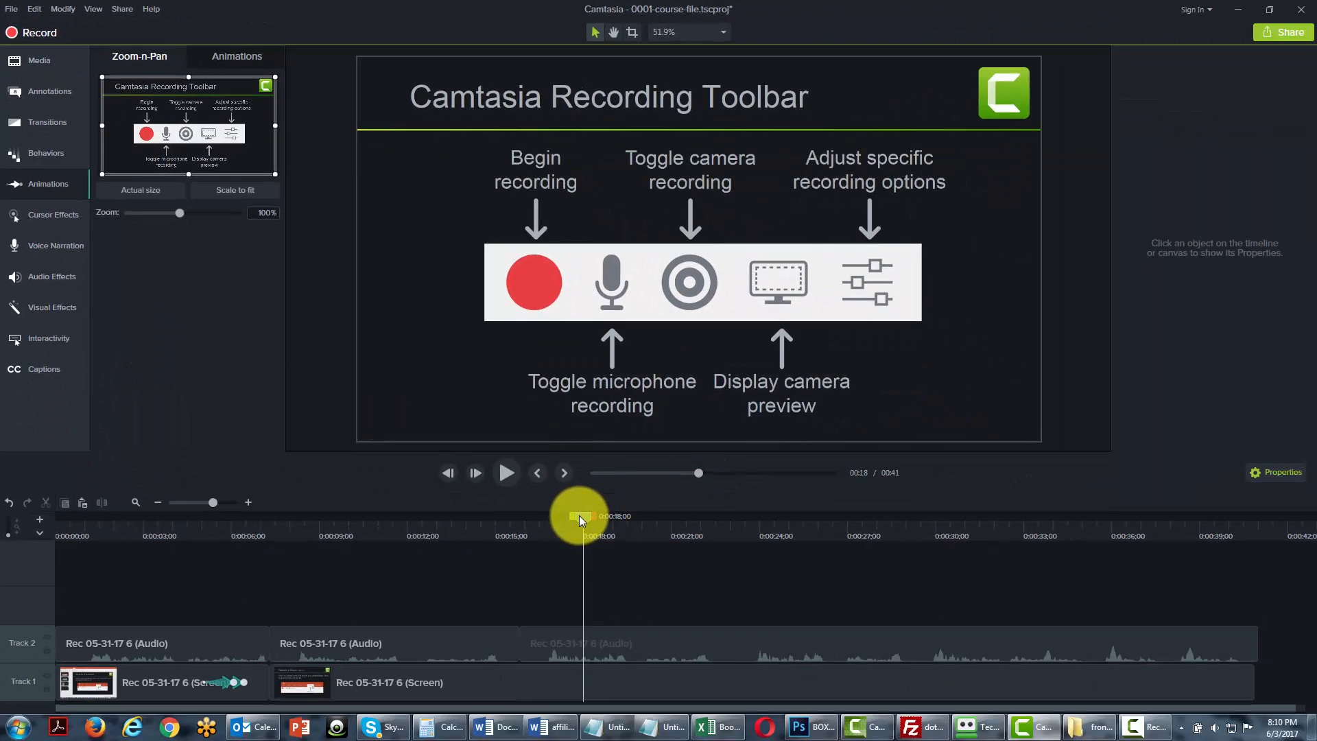
drag(579, 516, 627, 516)
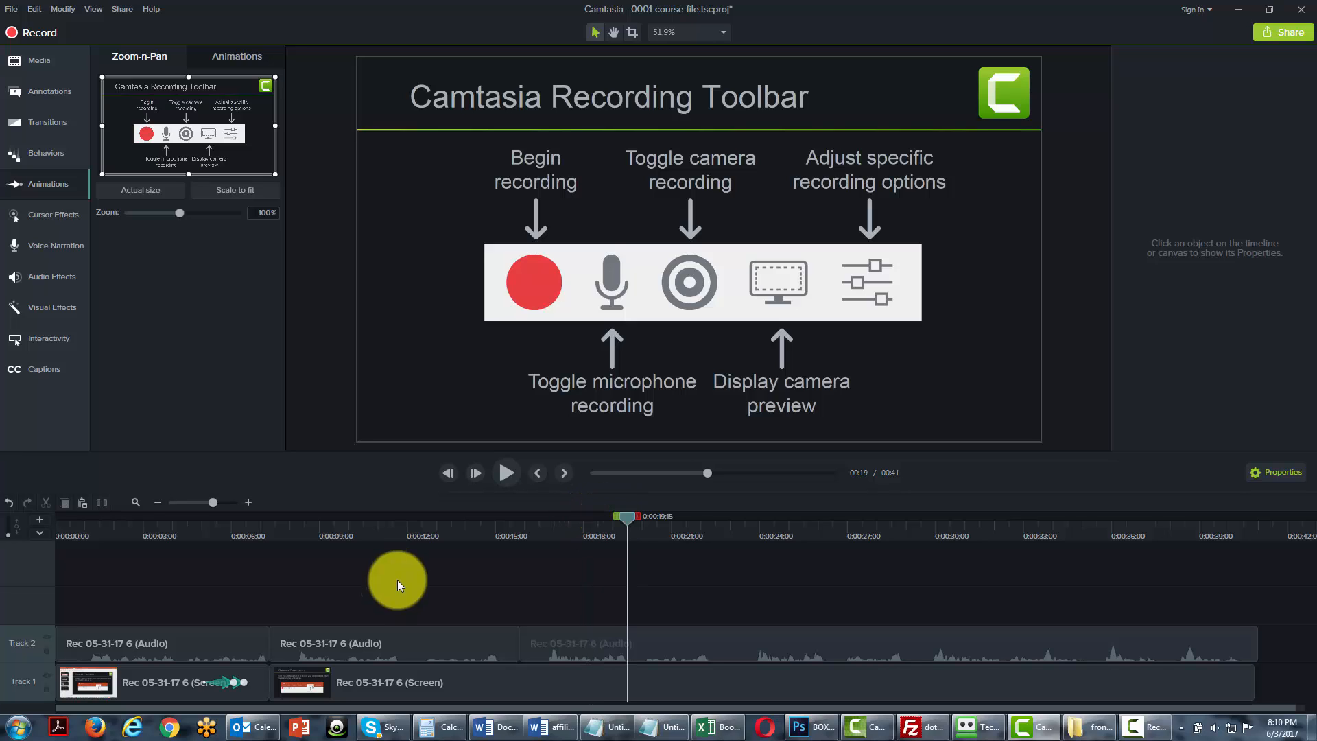
click(547, 646)
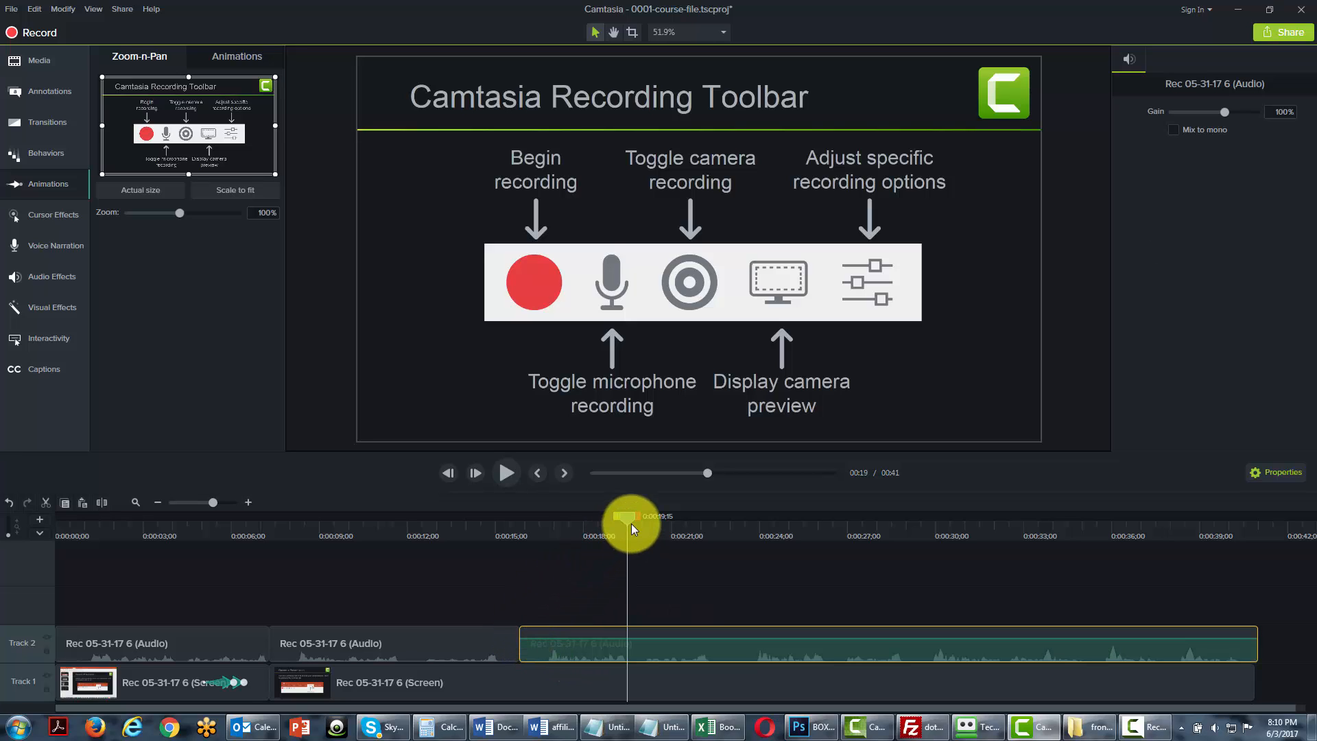
drag(629, 522, 644, 521)
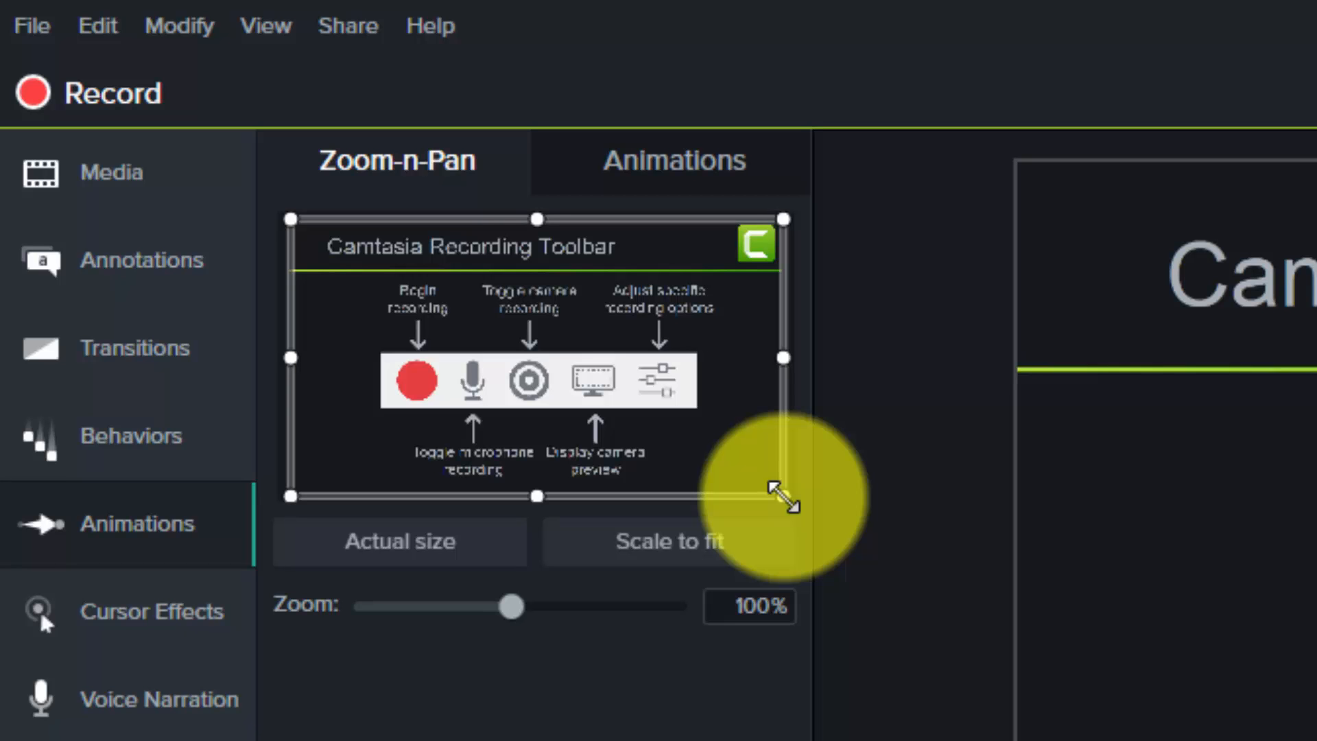
drag(783, 495, 627, 415)
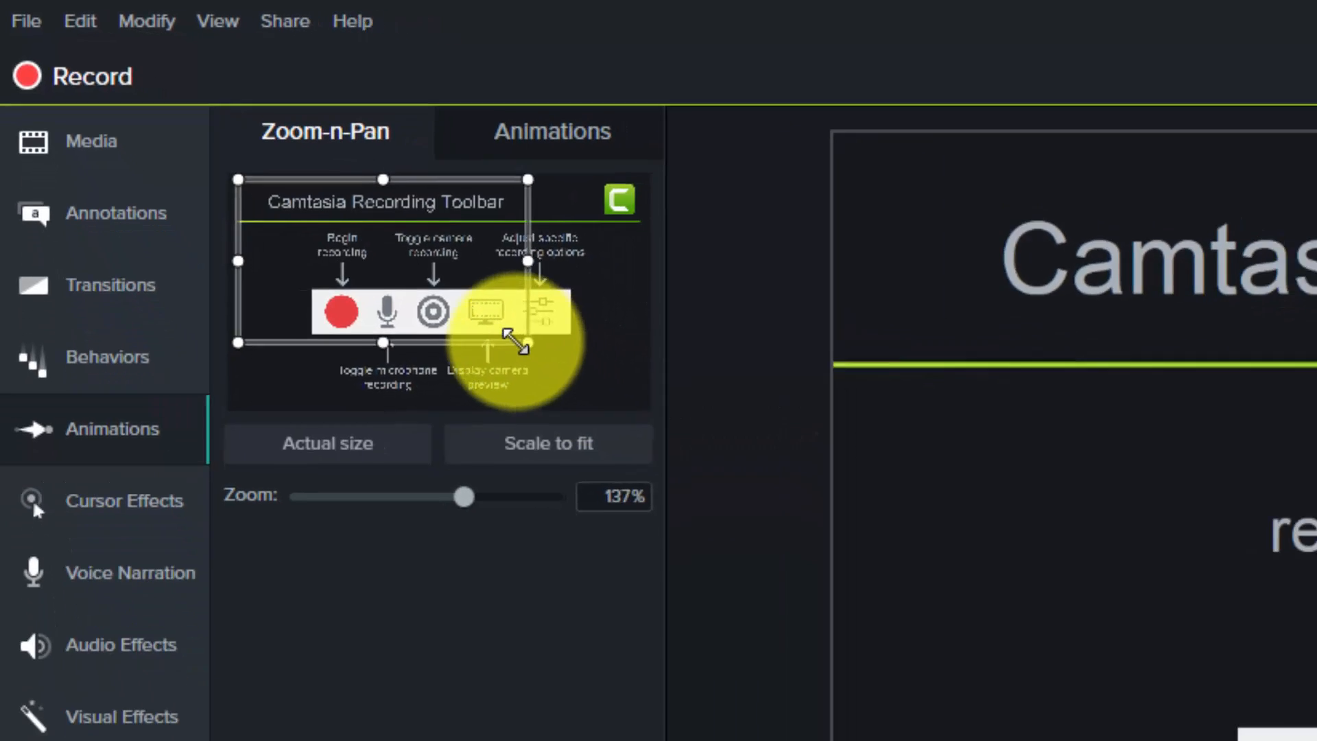
drag(520, 340, 317, 267)
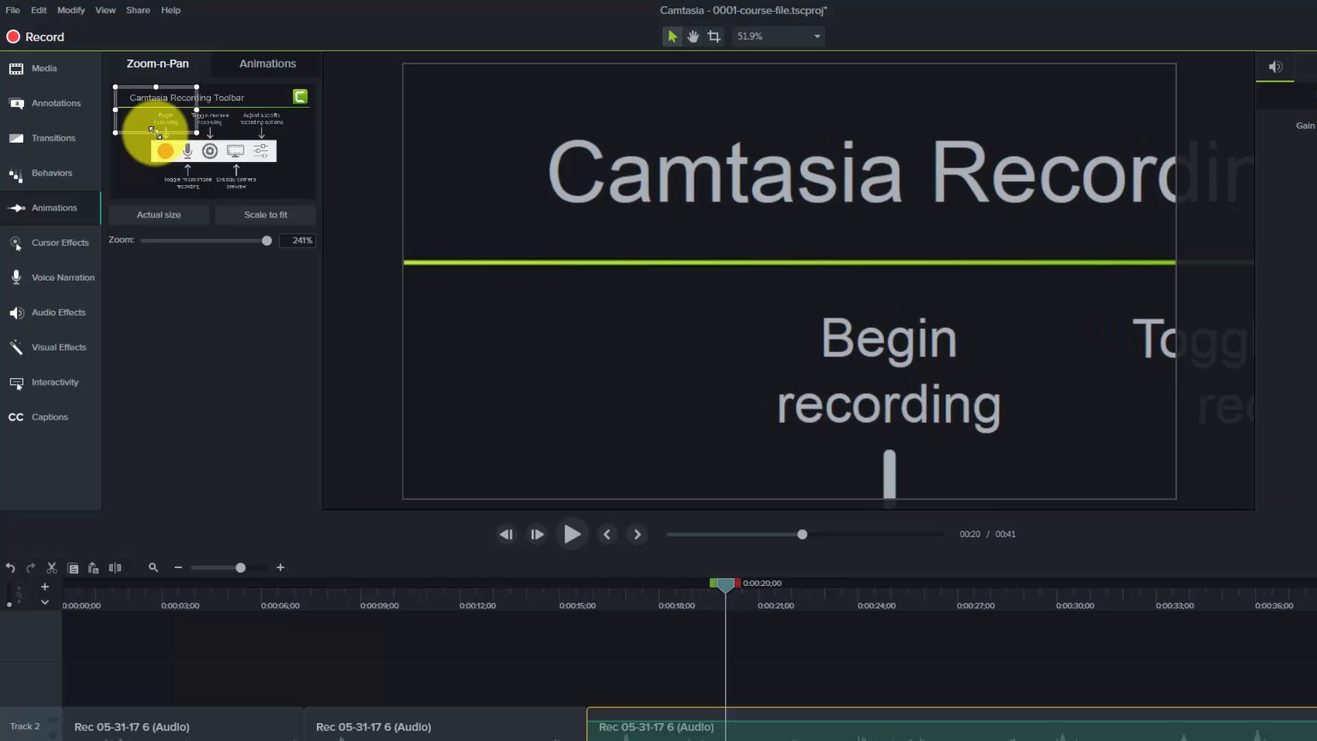
drag(146, 121, 200, 137)
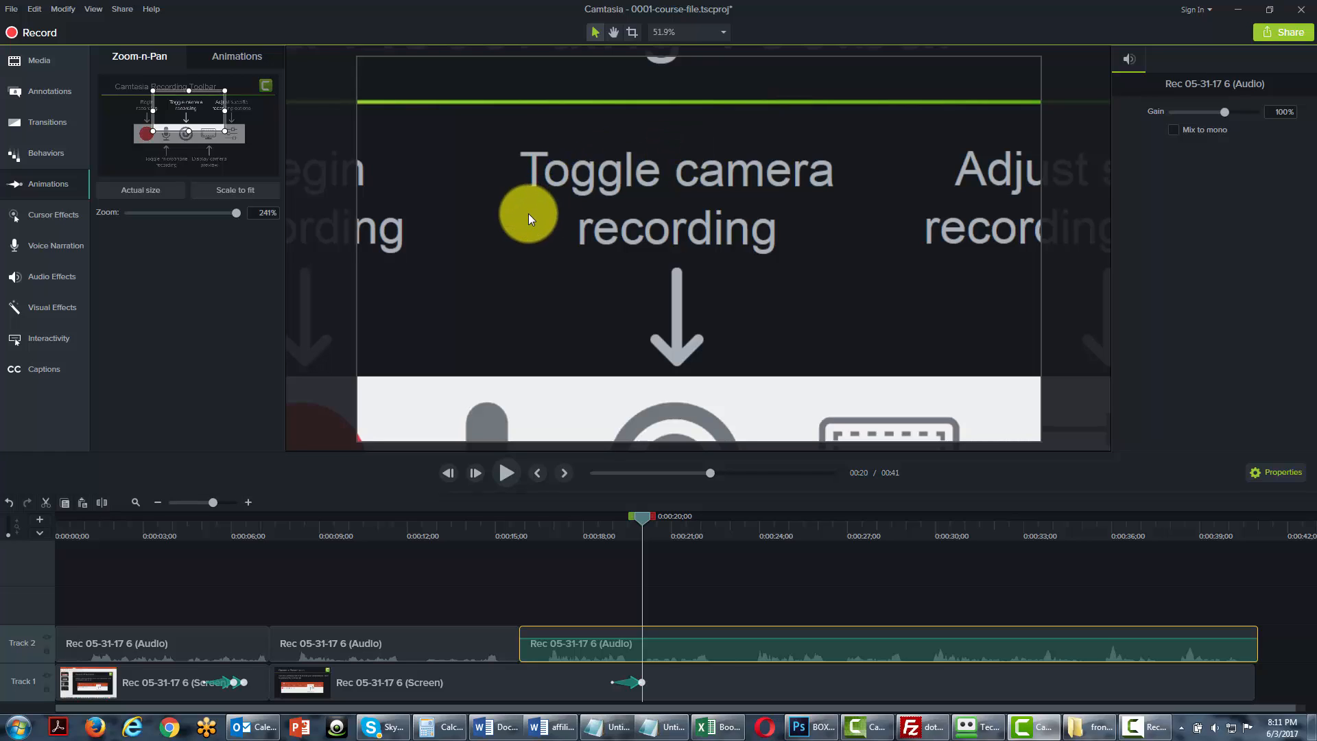
Add a Scale to fit zoom animation to the second screen clip on Track 1 at 0:00:23;16
click(632, 685)
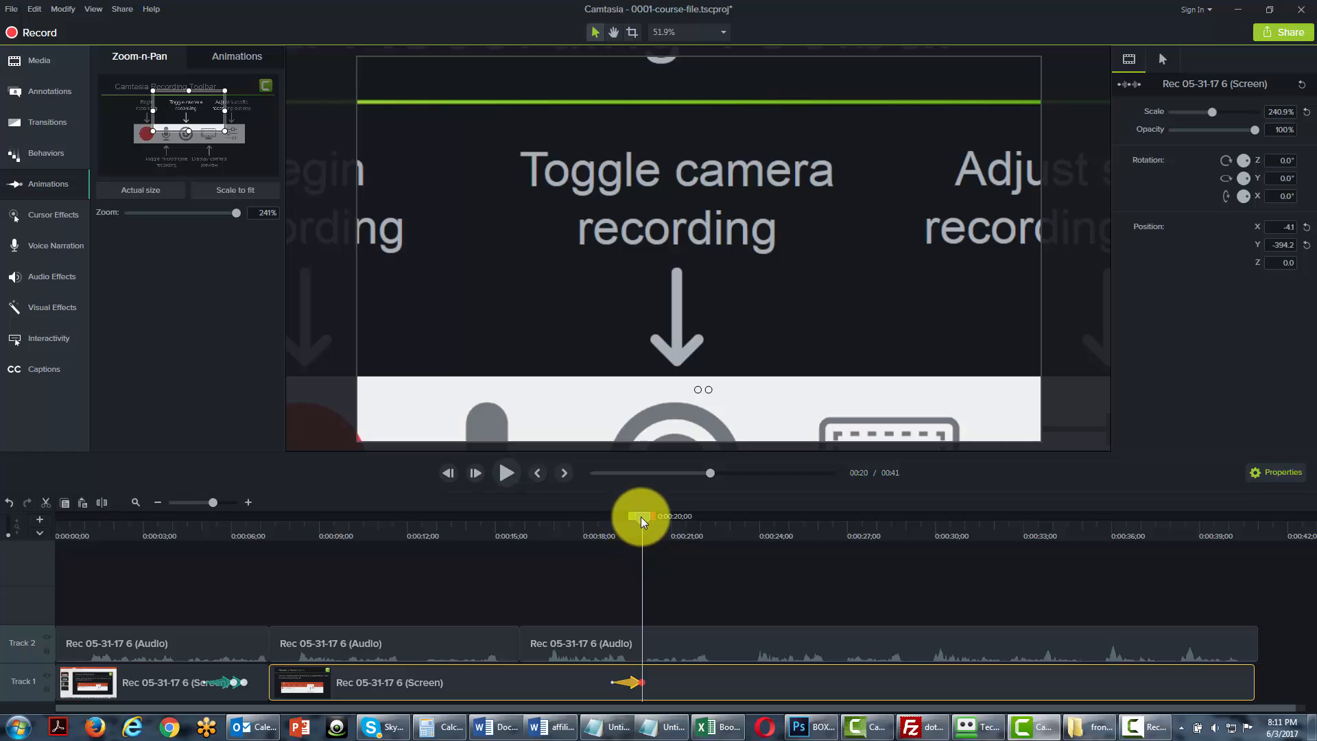
drag(640, 519, 747, 526)
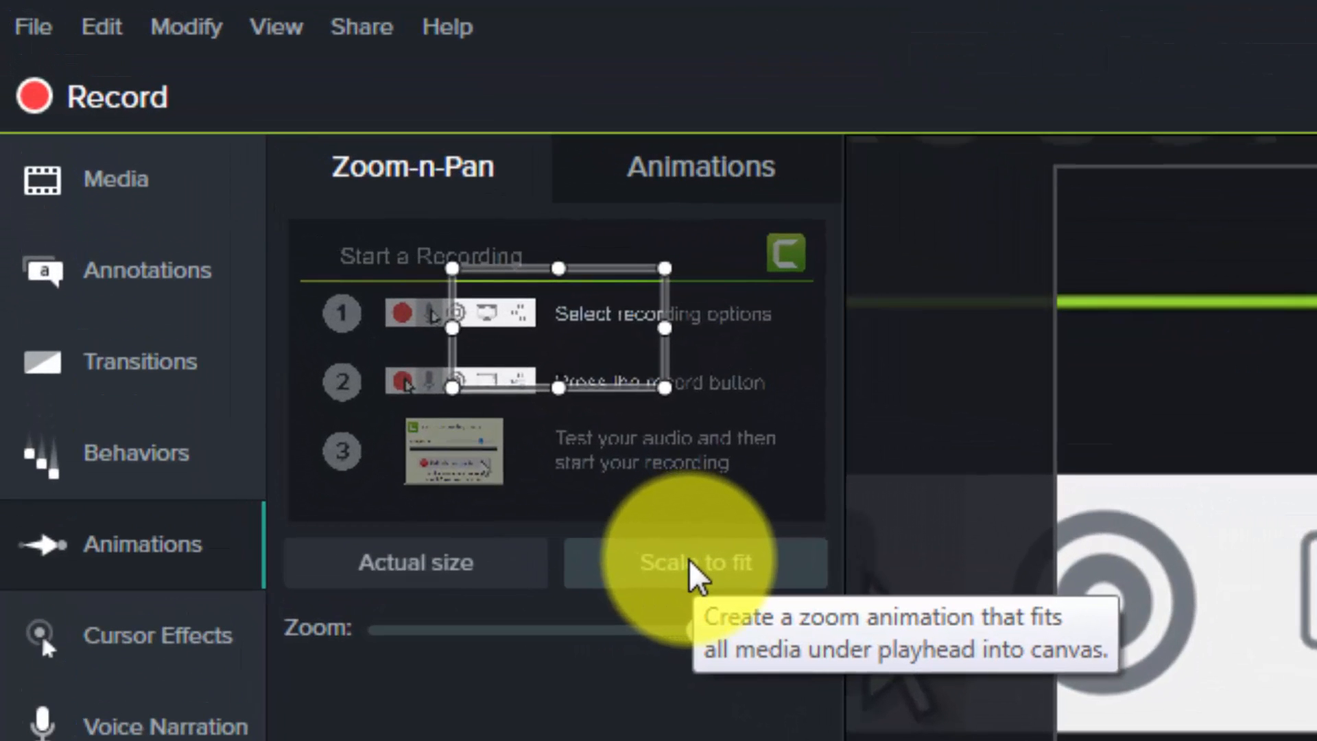
click(689, 561)
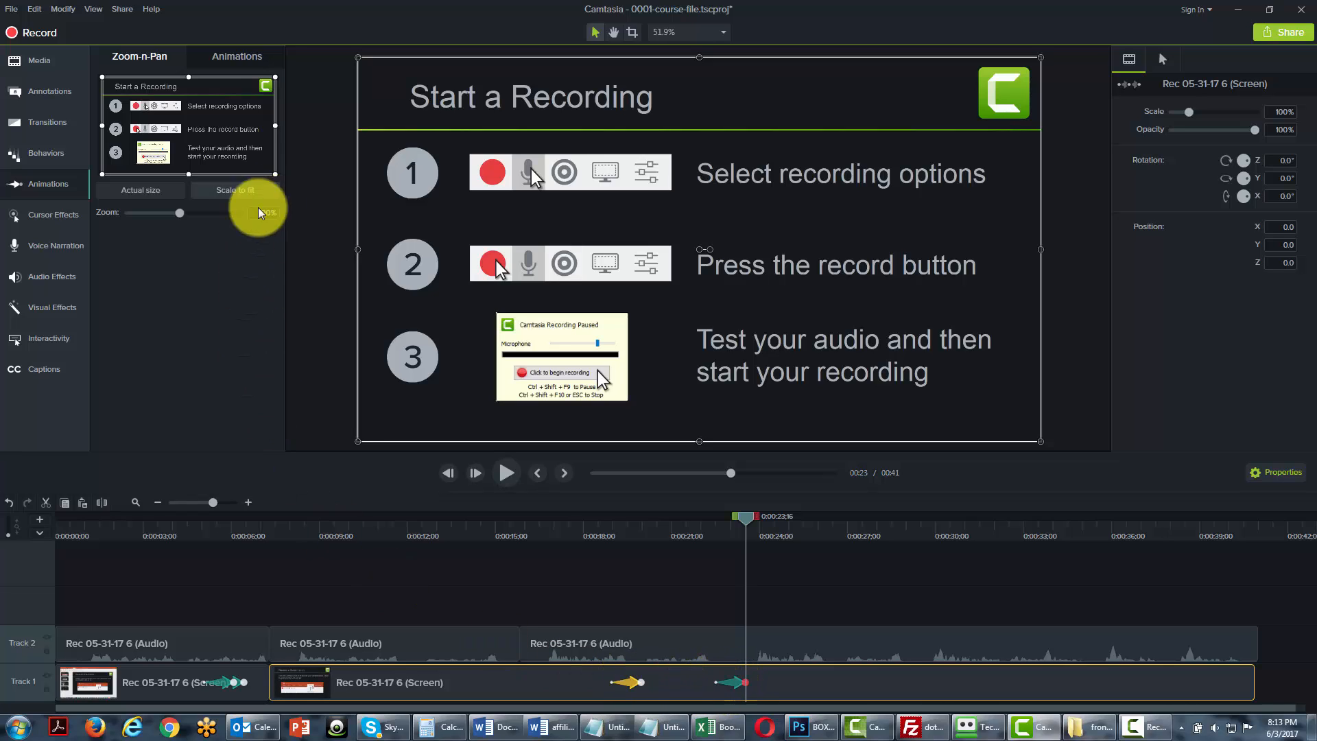
Try a Custom animation on the second screen clip at about 0:00:25, then delete it
click(231, 61)
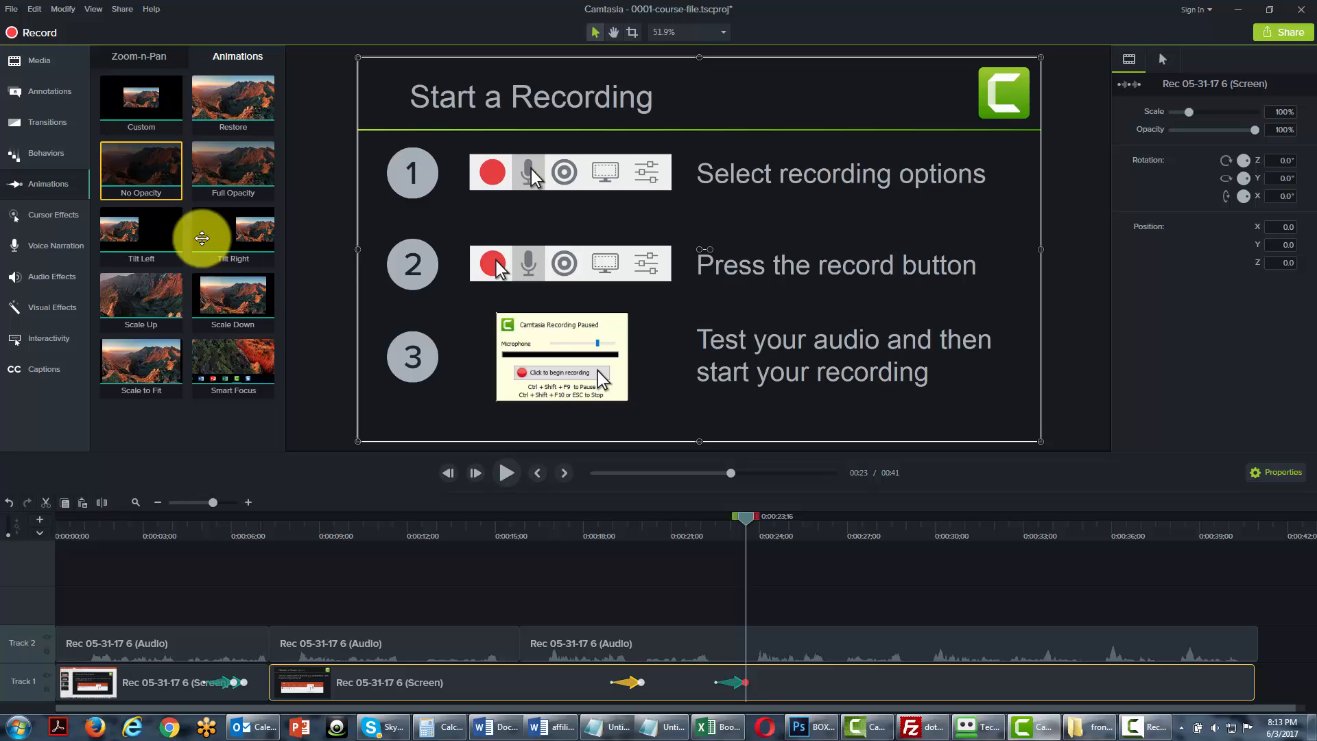
mouse_move(751, 526)
mouse_down()
mouse_move(787, 523)
mouse_move(773, 523)
mouse_up()
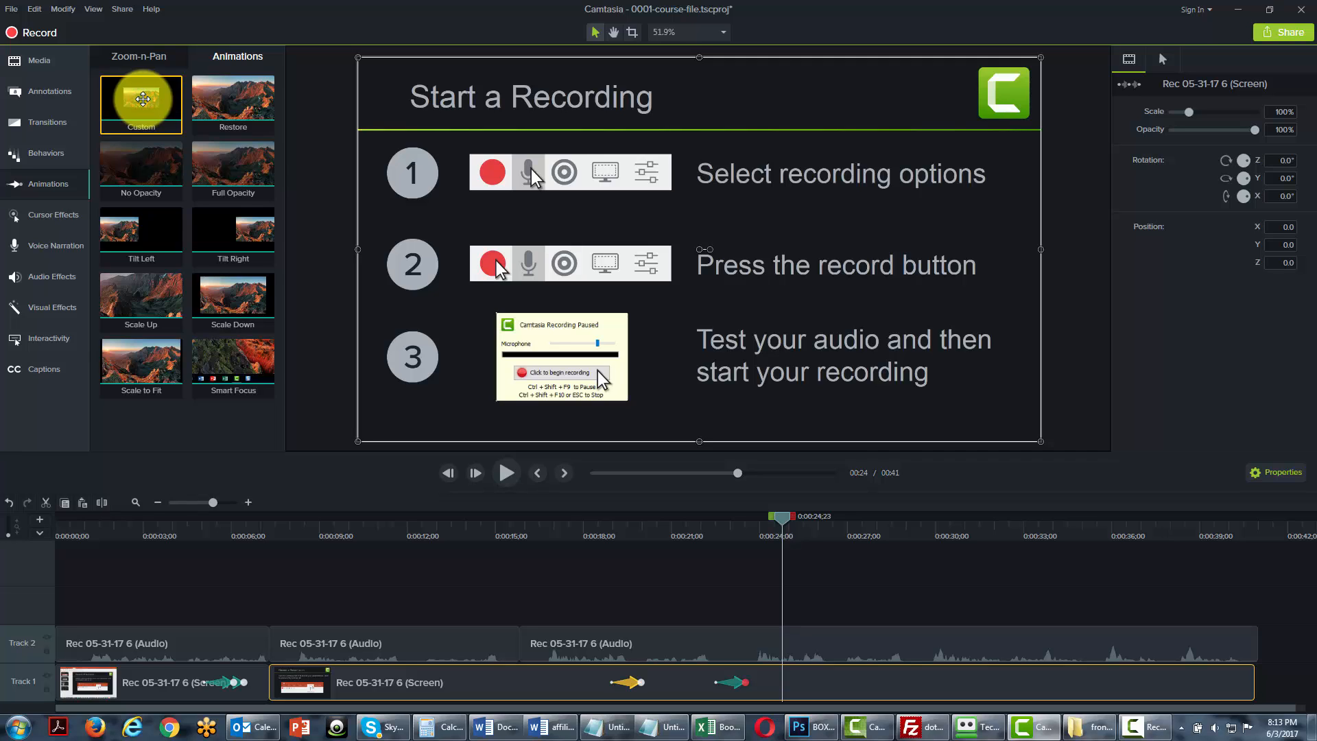
drag(143, 99, 800, 699)
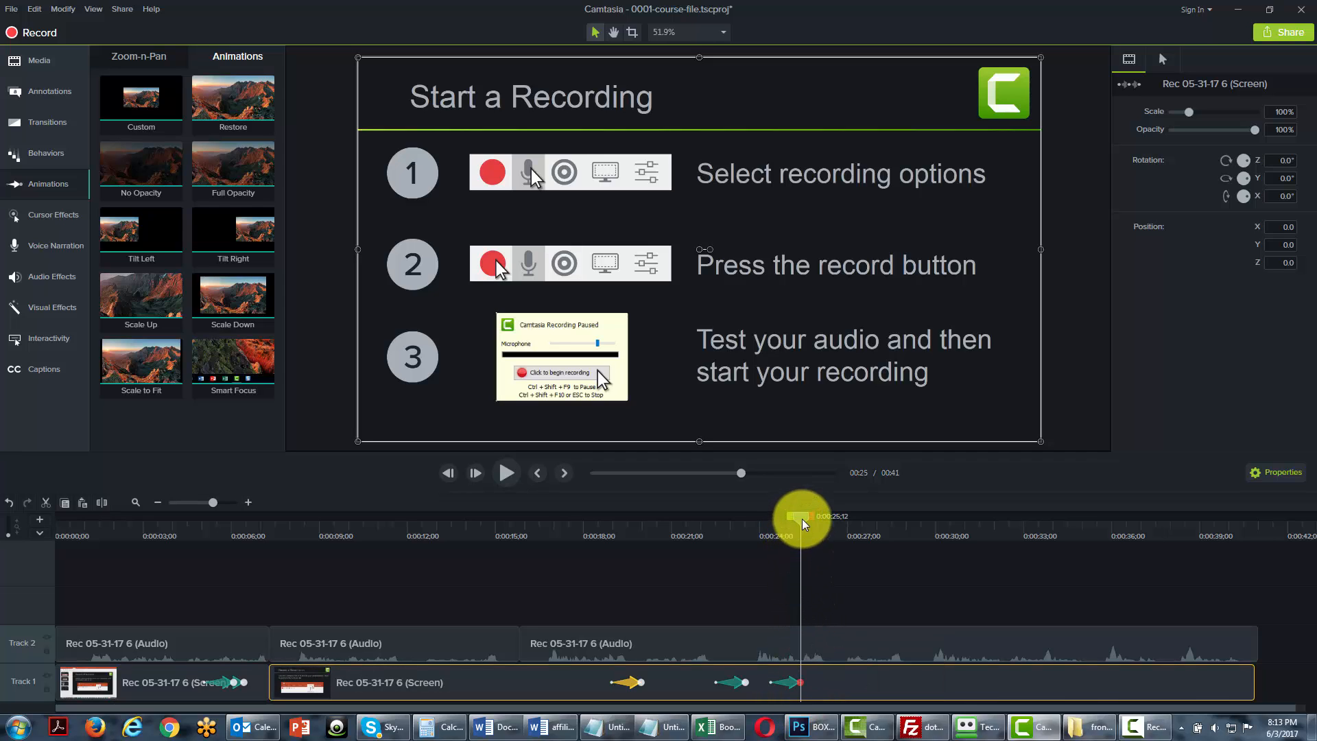
drag(799, 518, 794, 524)
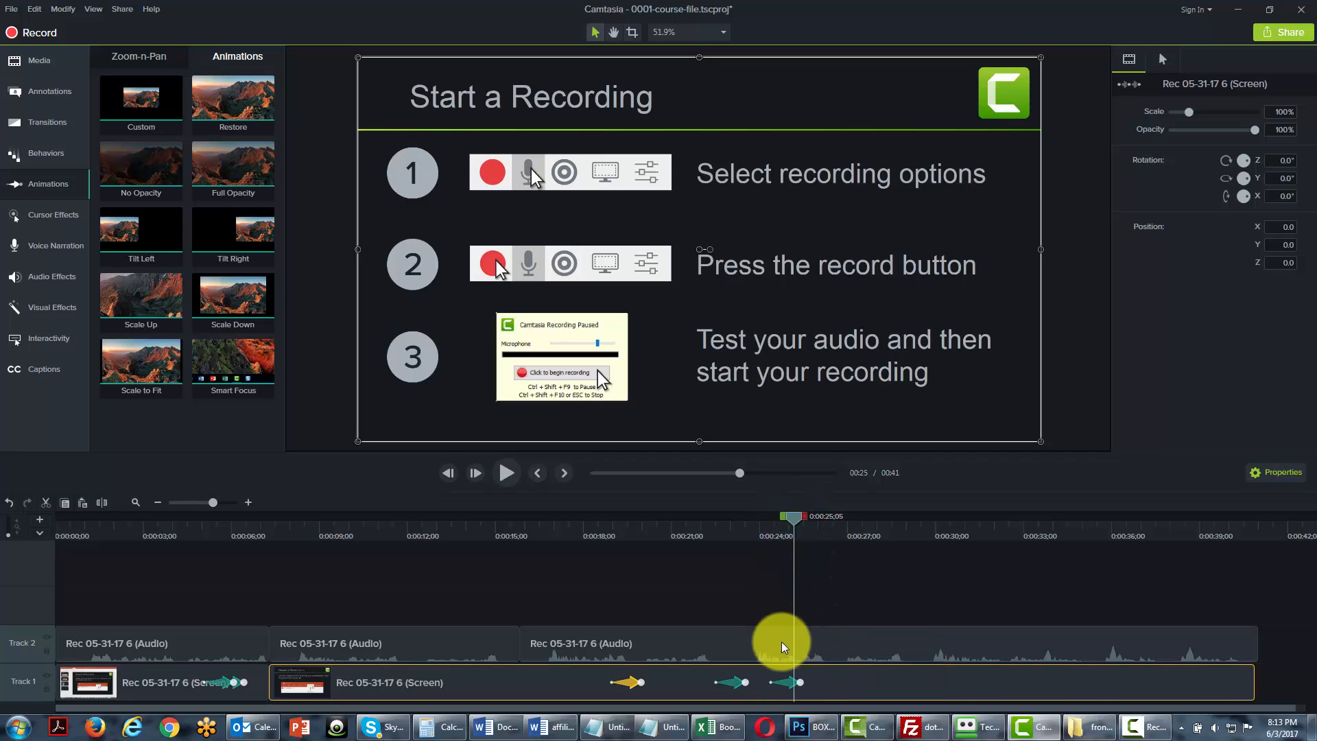
click(791, 683)
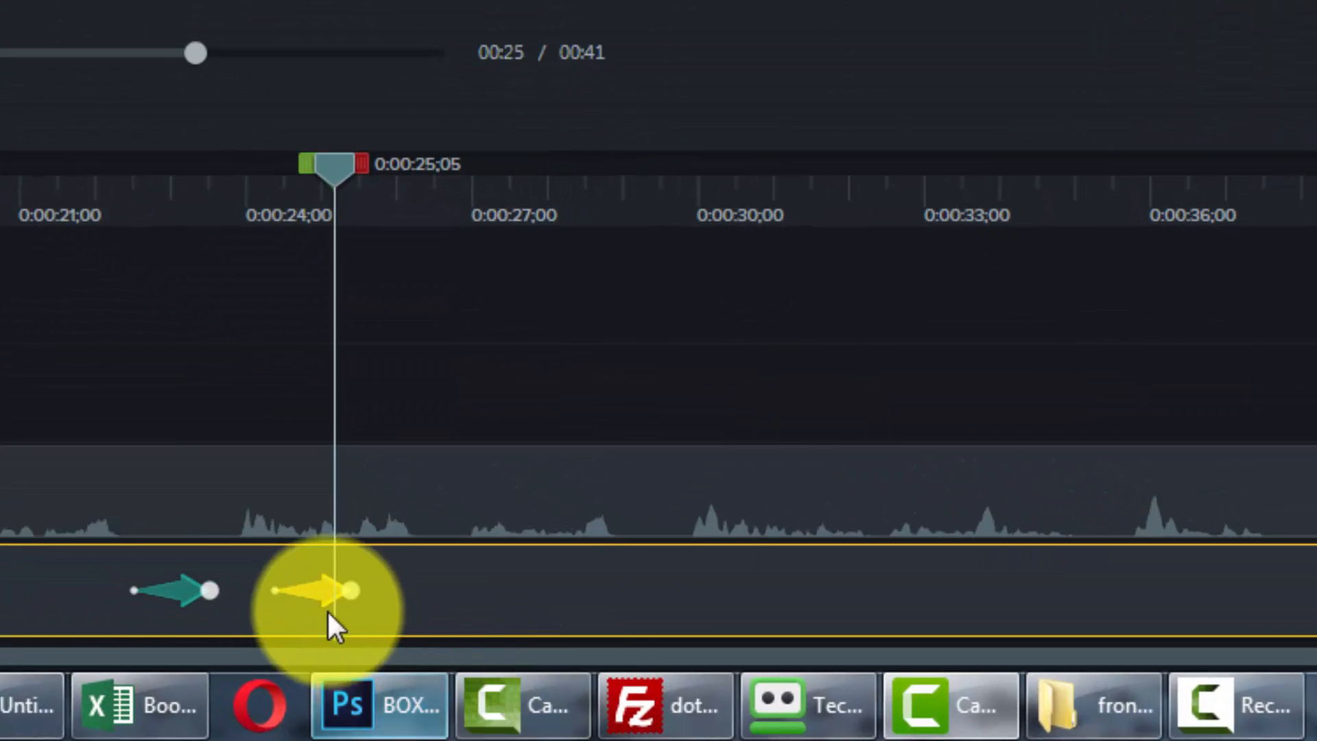
right_click(312, 598)
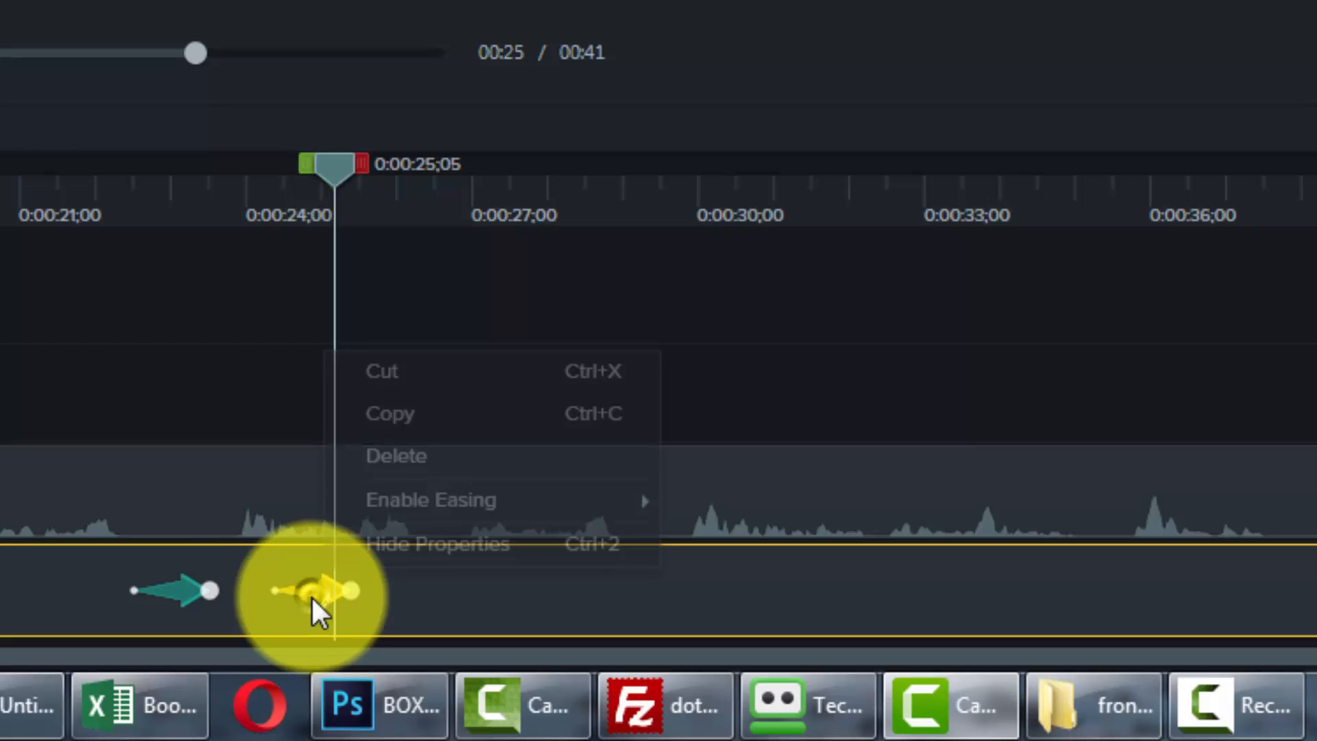
click(383, 472)
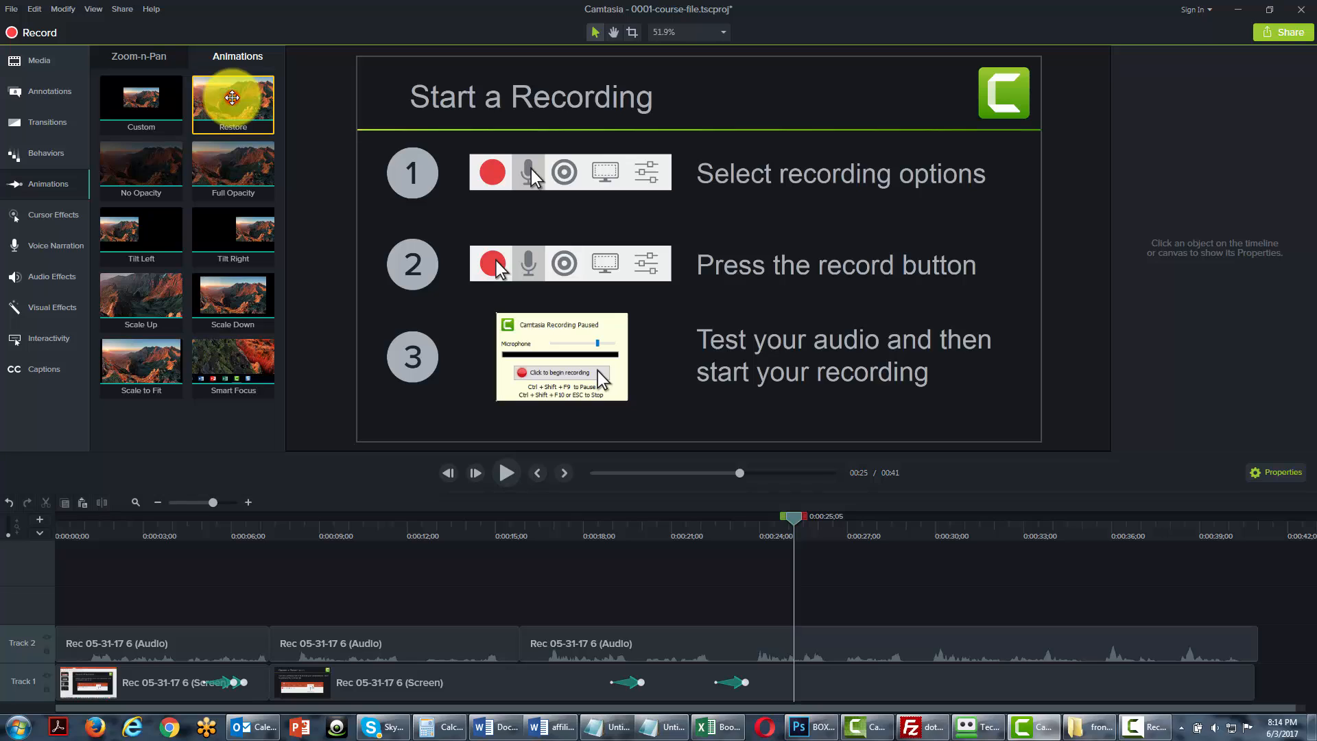
Try a Restore animation on the second screen clip at about 0:00:25, preview its effect, and delete it
drag(232, 97, 815, 682)
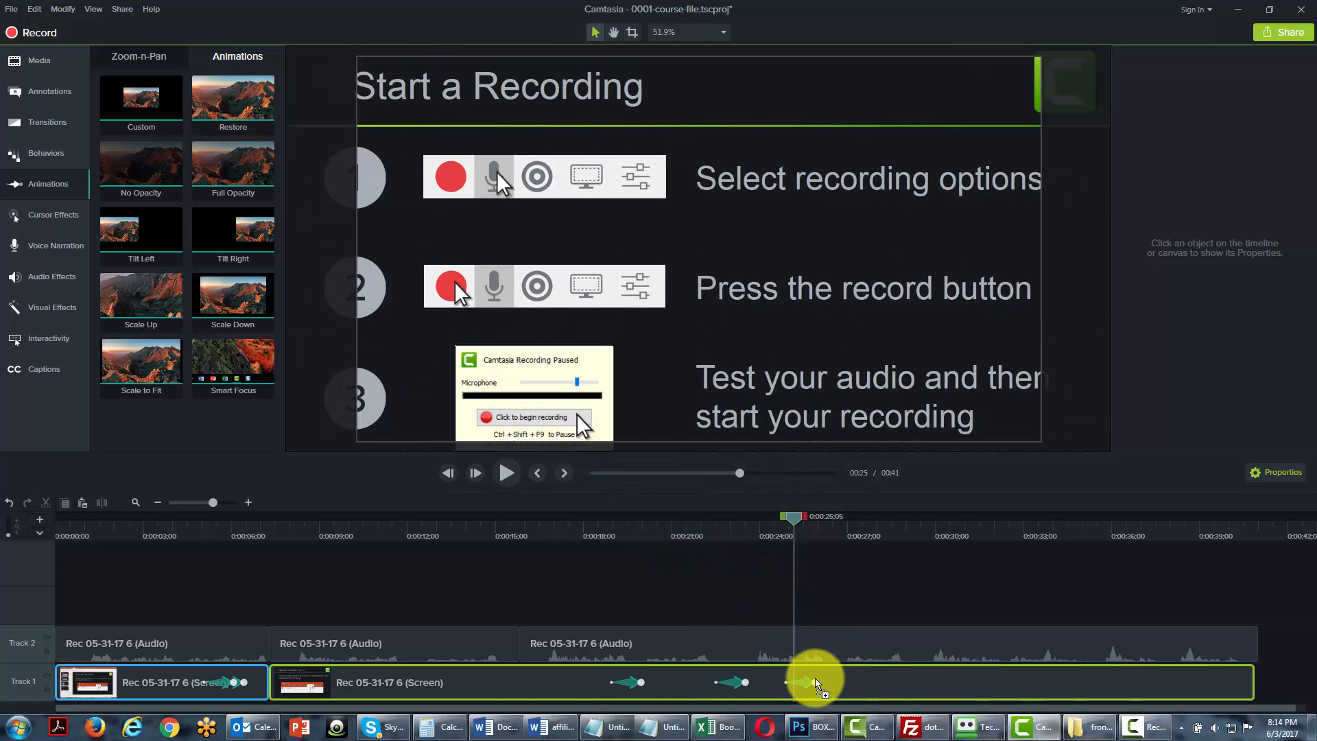
drag(814, 526, 784, 542)
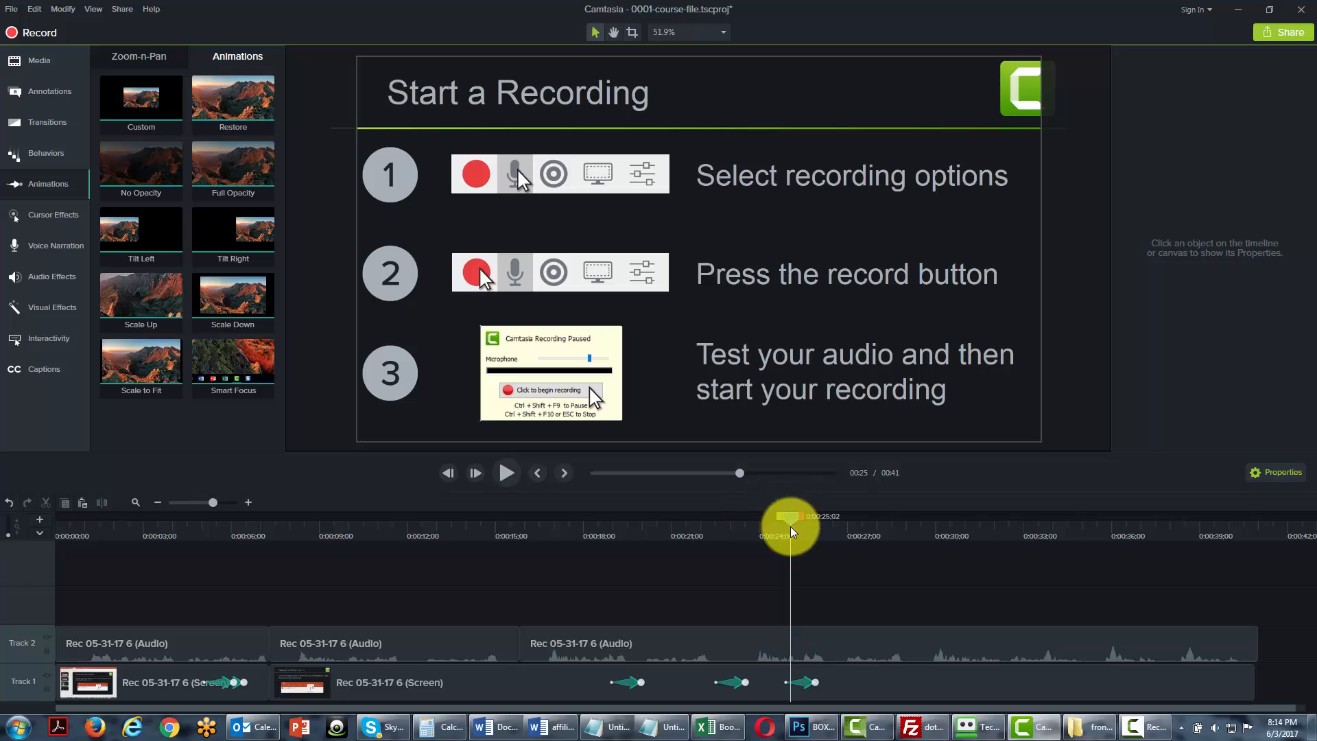
click(633, 682)
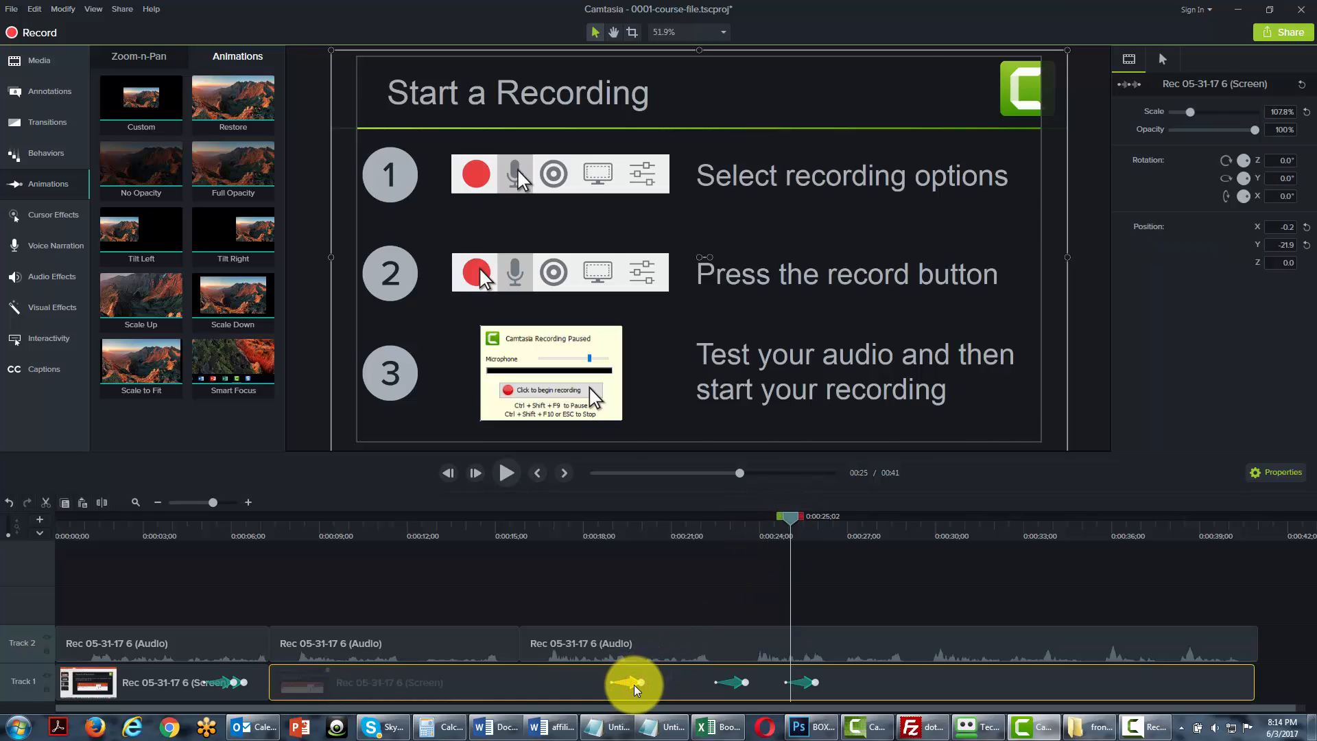
click(807, 518)
mouse_move(804, 516)
mouse_down()
mouse_move(775, 523)
mouse_move(797, 528)
mouse_up()
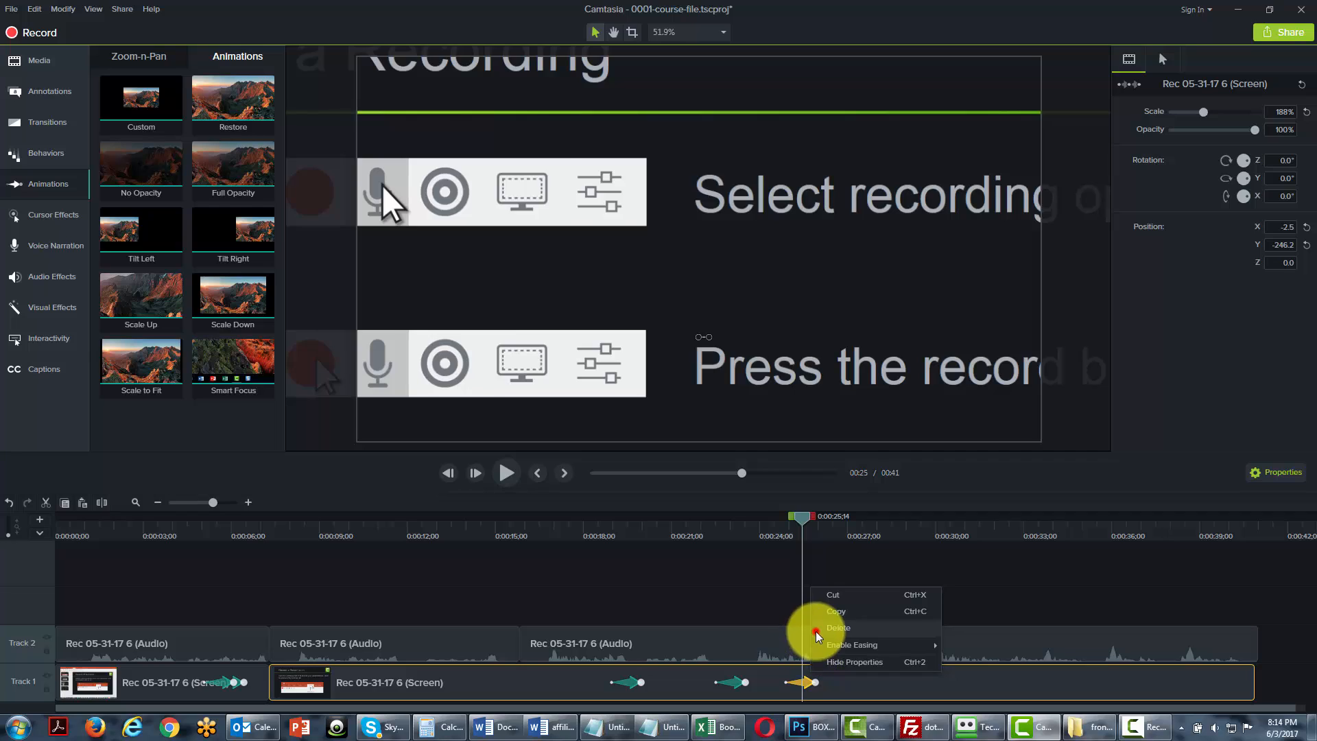
click(816, 629)
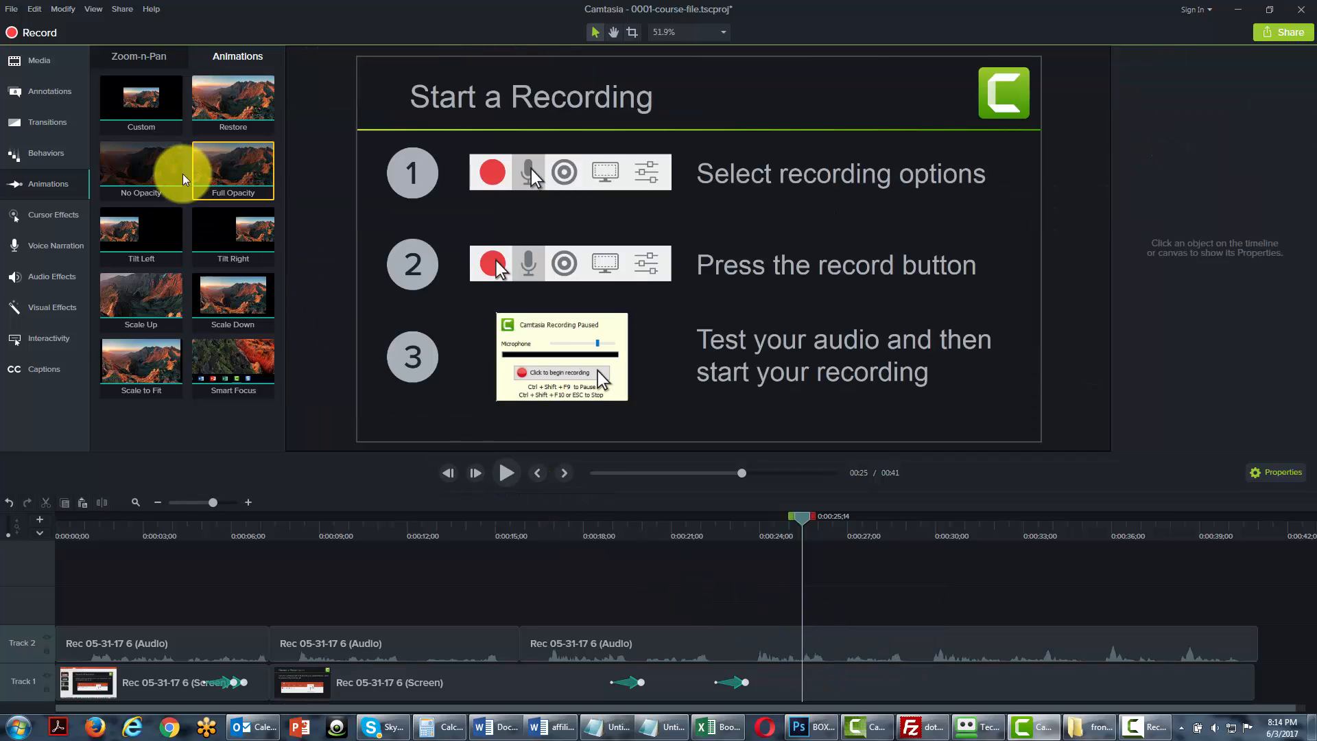
Try a No Opacity animation on the second screen clip at about 0:00:26 and delete it
drag(152, 171, 823, 667)
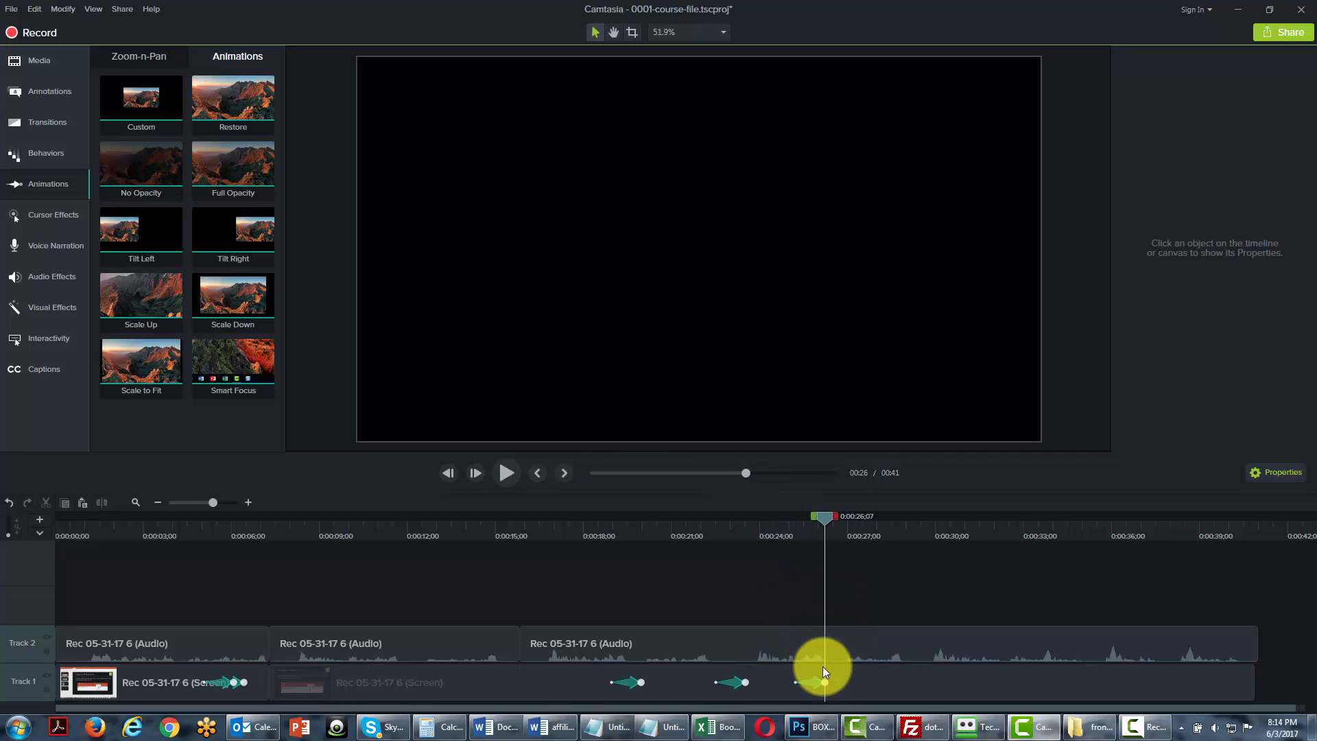
mouse_move(832, 516)
mouse_down()
mouse_move(808, 519)
mouse_move(833, 521)
mouse_up()
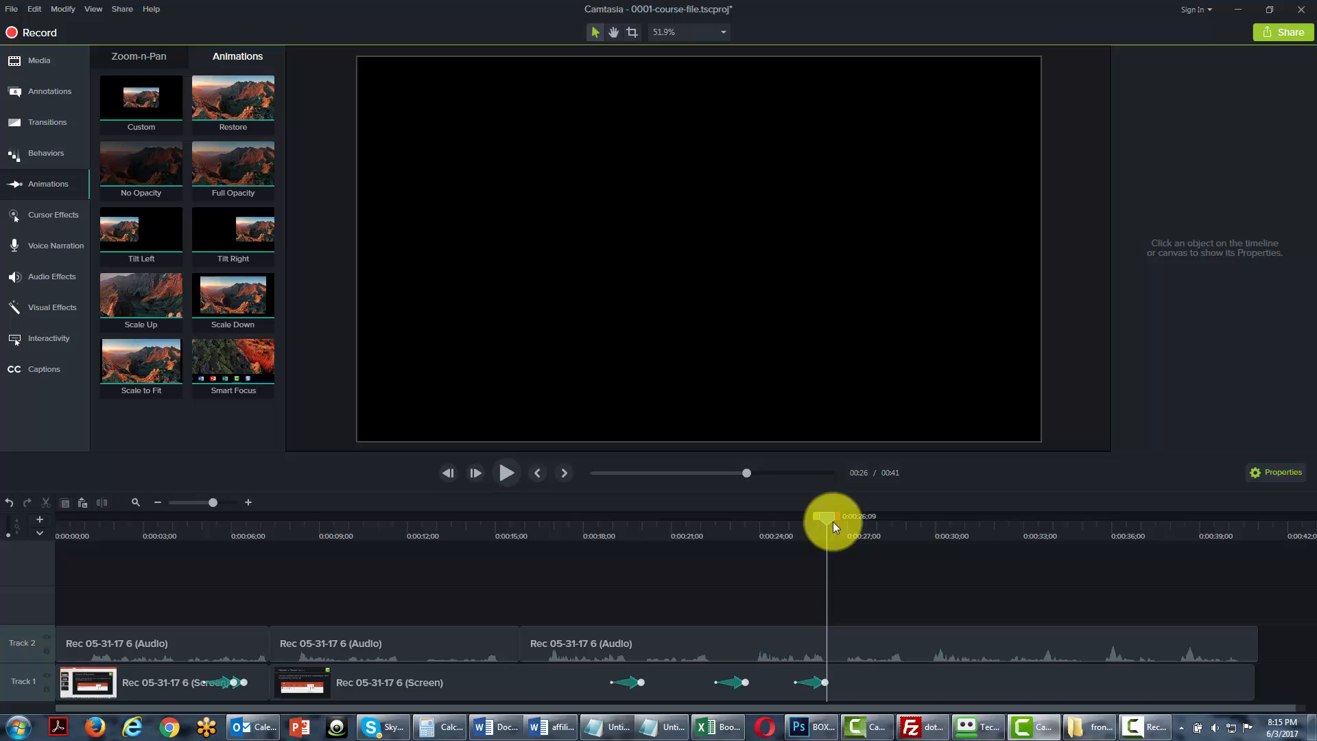
click(817, 684)
right_click(818, 683)
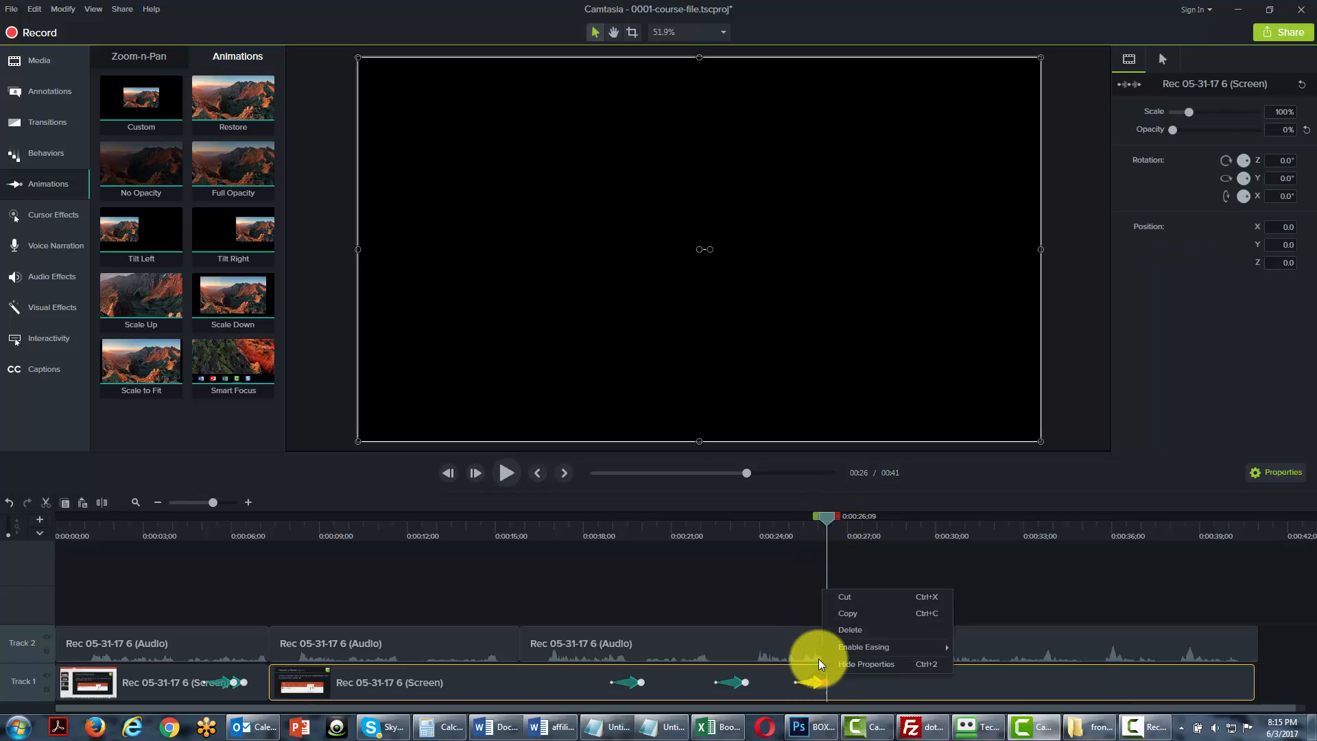
click(851, 631)
Try a Full Opacity animation on the second screen clip just before 0:00:26;02 and delete it
drag(228, 171, 815, 667)
mouse_move(814, 517)
mouse_down()
mouse_move(783, 523)
mouse_move(820, 525)
mouse_up()
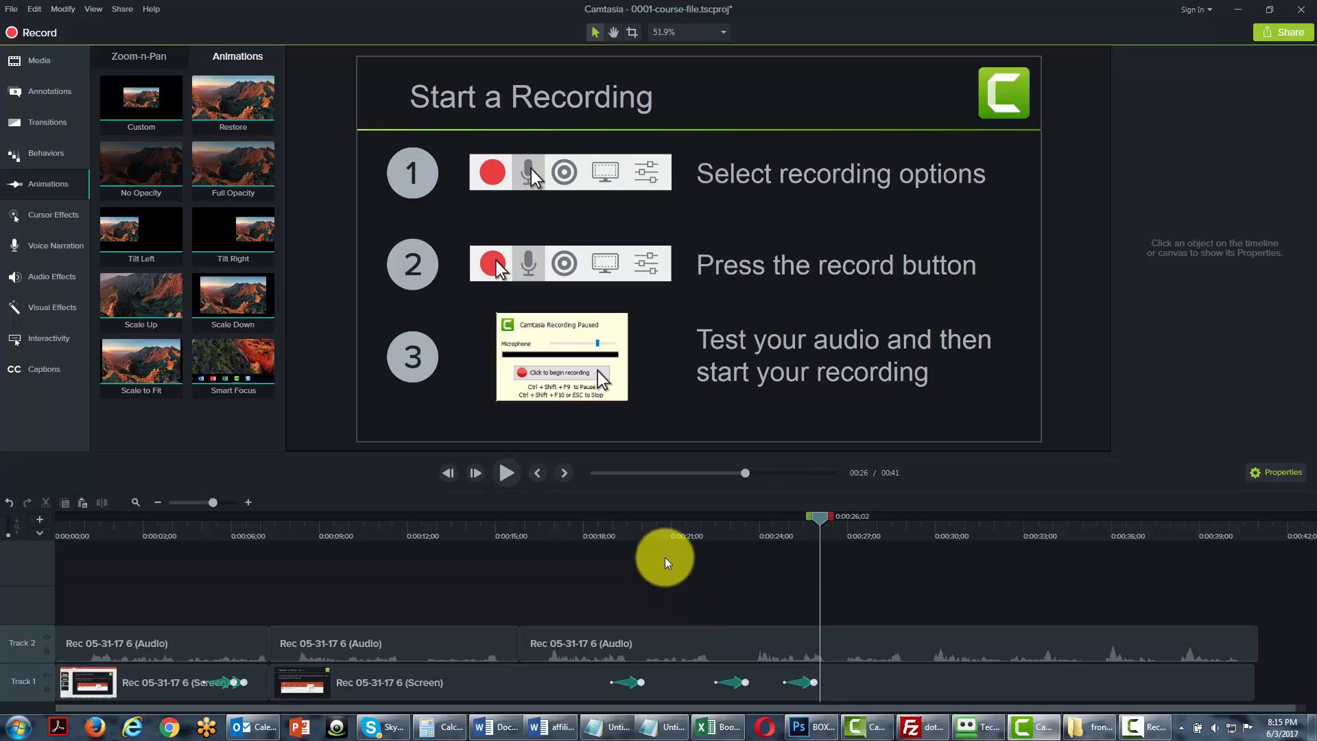
click(803, 679)
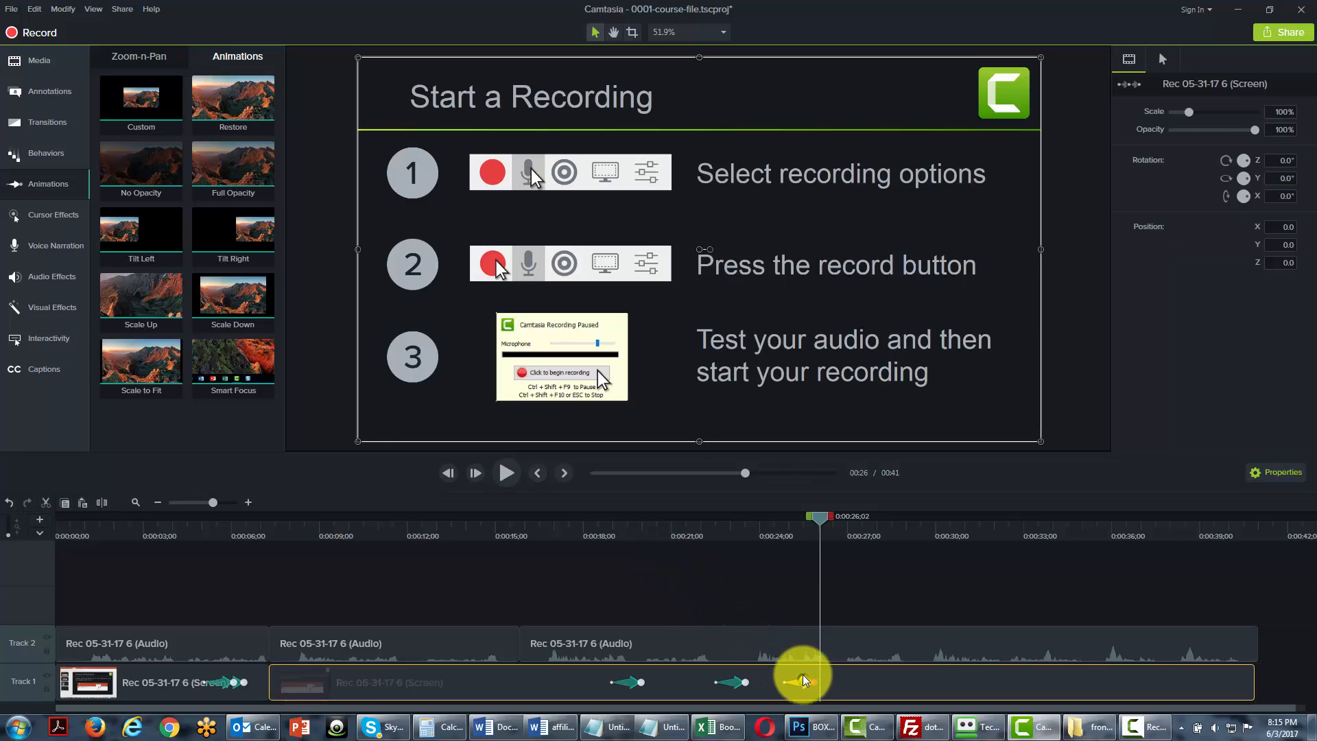
right_click(806, 681)
click(840, 624)
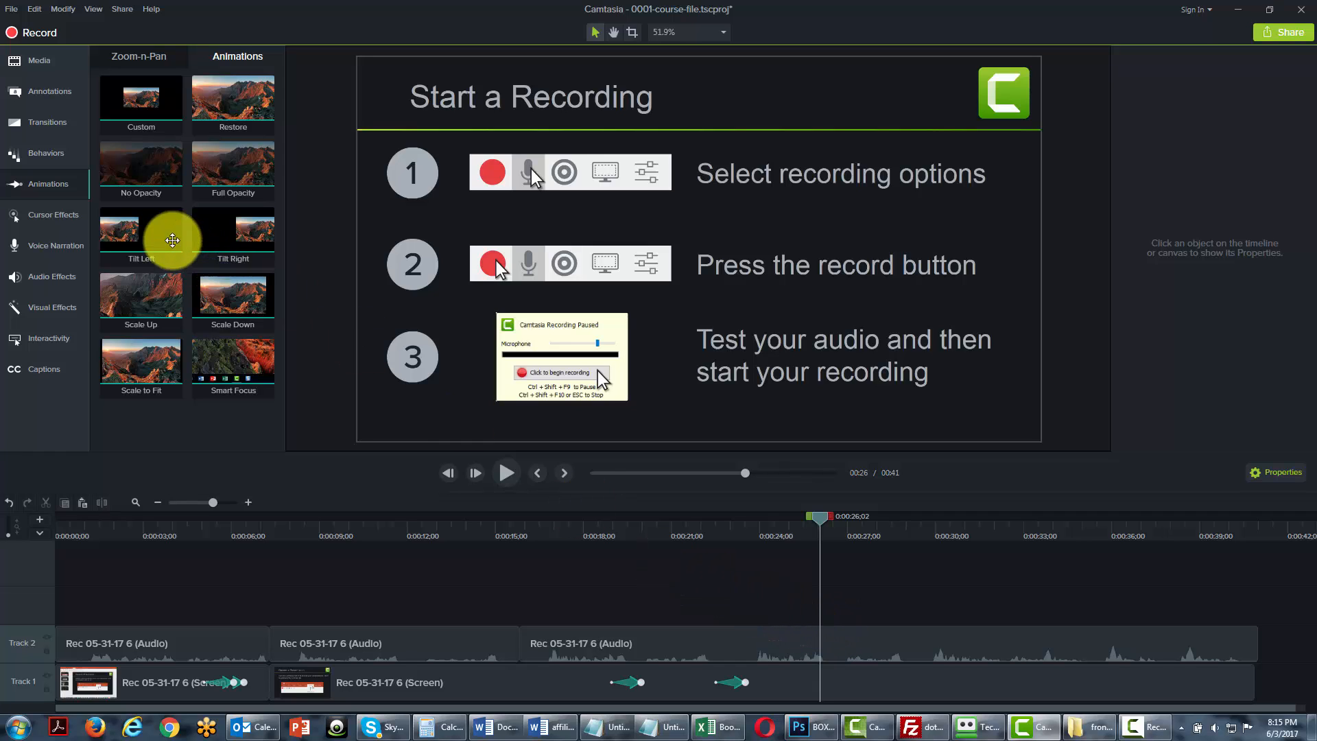
Try a Tilt Left animation on the second screen clip at 0:00:26;02 with its scale set to 37.5%, and delete it
drag(146, 234, 824, 680)
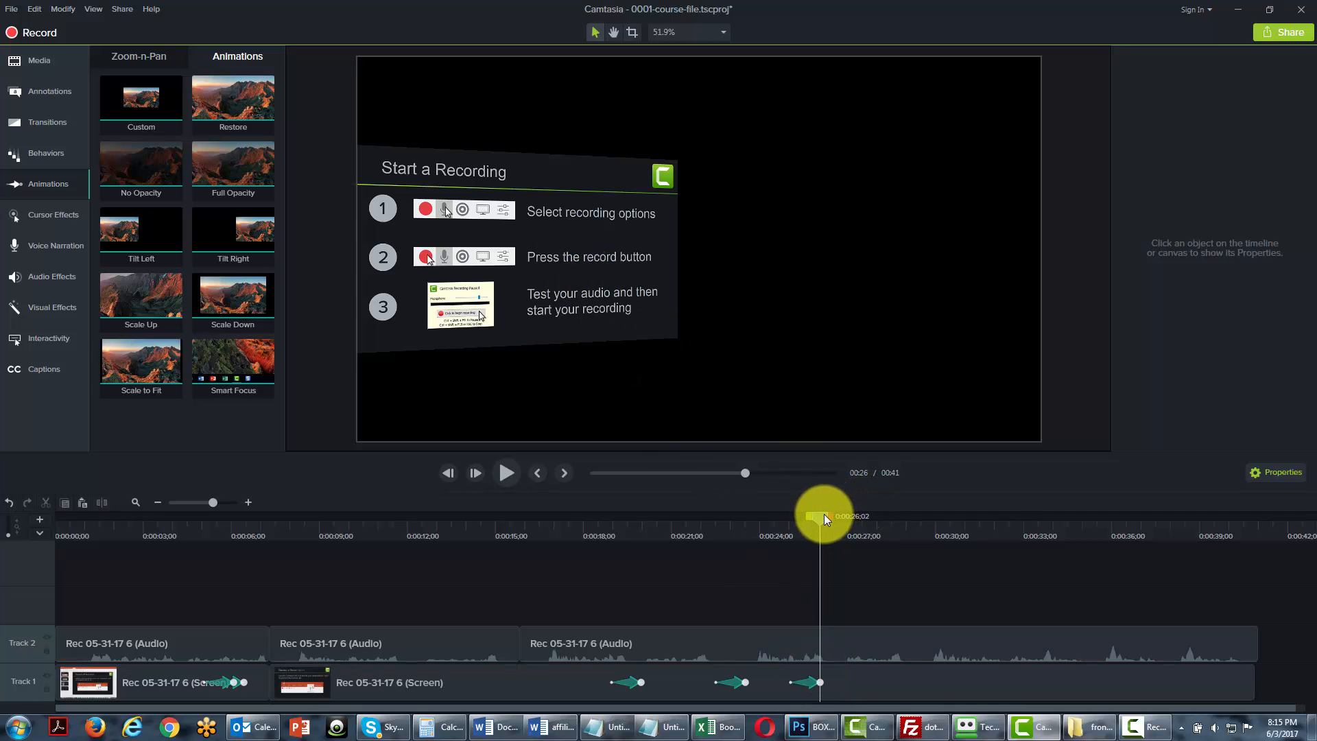
mouse_move(825, 519)
mouse_down()
mouse_move(807, 520)
mouse_move(831, 525)
mouse_move(820, 525)
mouse_up()
click(808, 683)
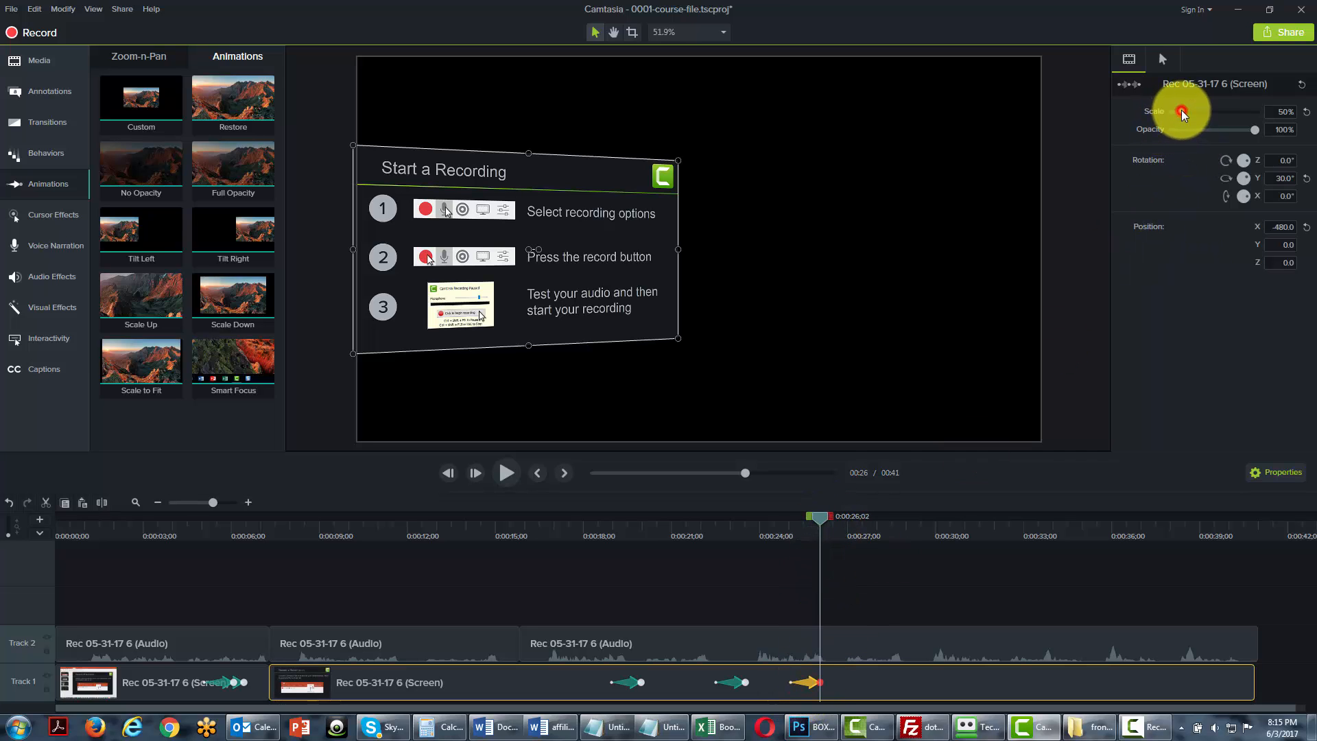
drag(1177, 113, 1178, 111)
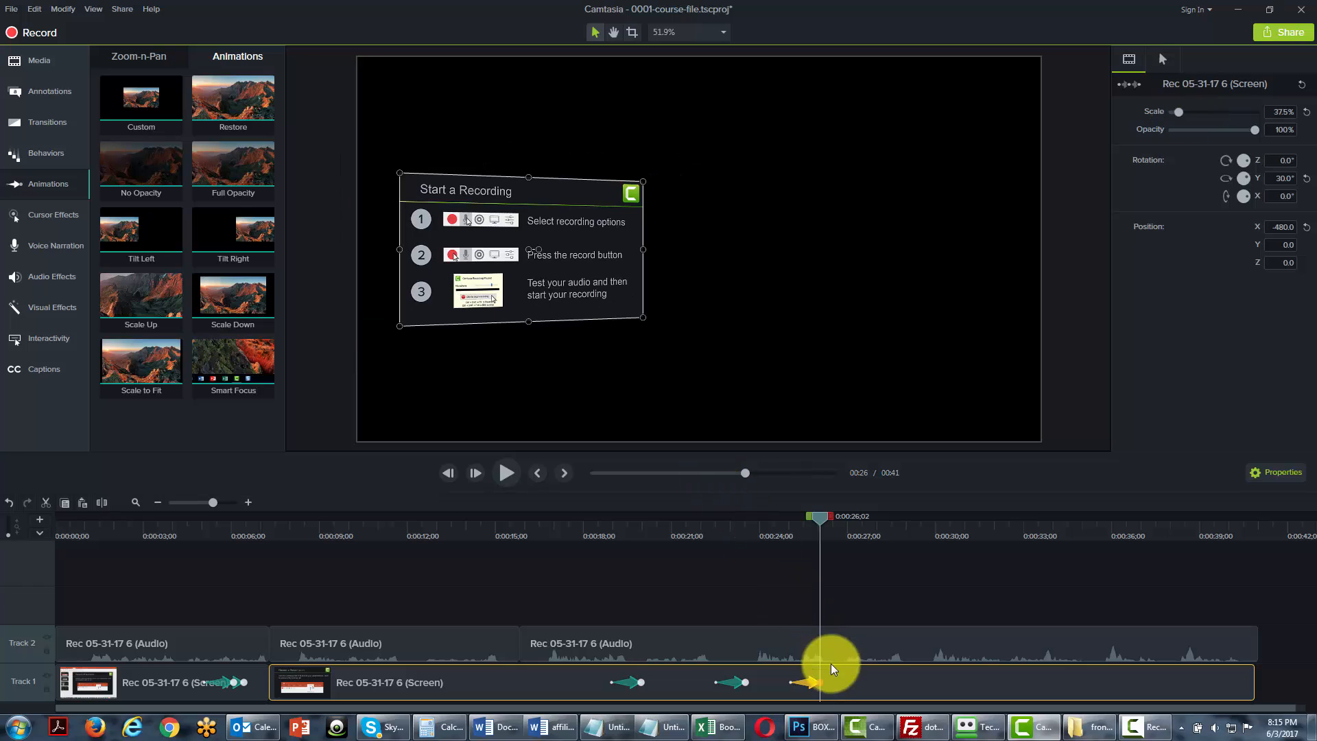
right_click(810, 686)
click(846, 631)
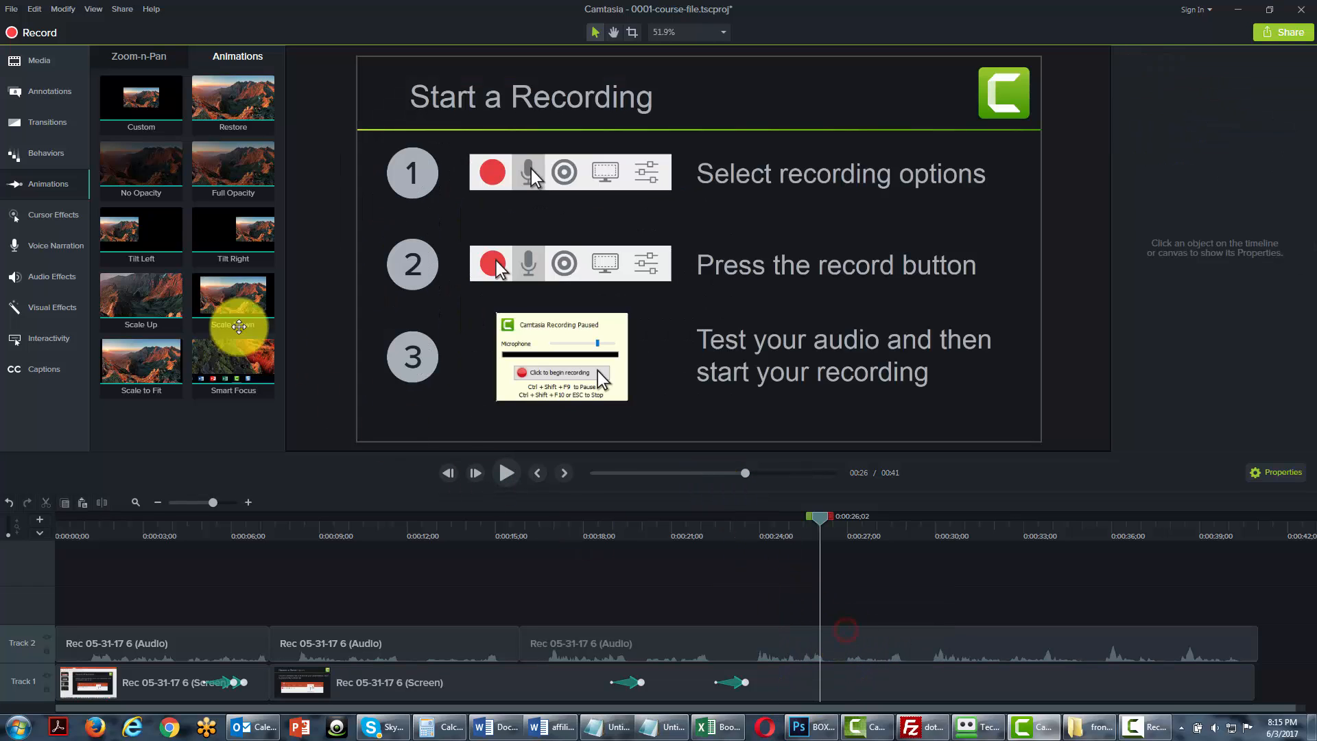
Try a Tilt Right animation on the second screen clip at 0:00:26;02 and delete it
drag(233, 237, 816, 669)
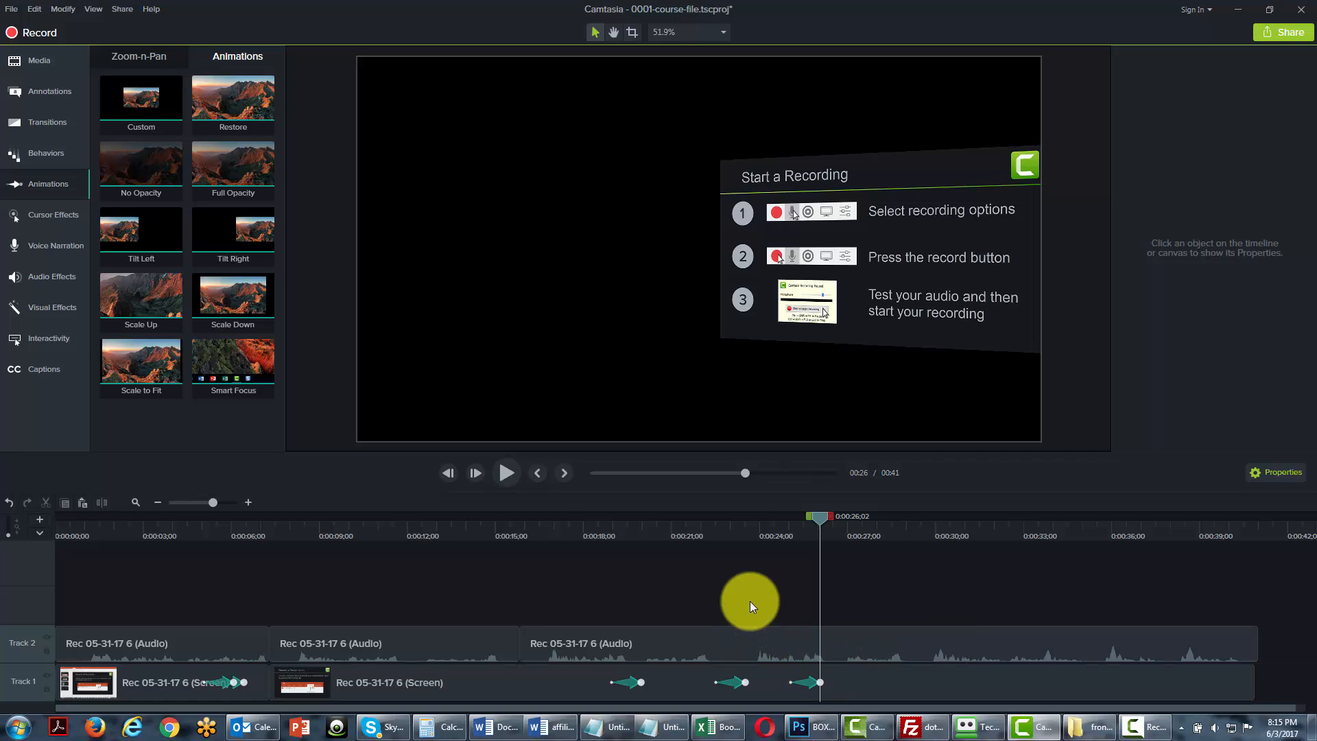
right_click(807, 682)
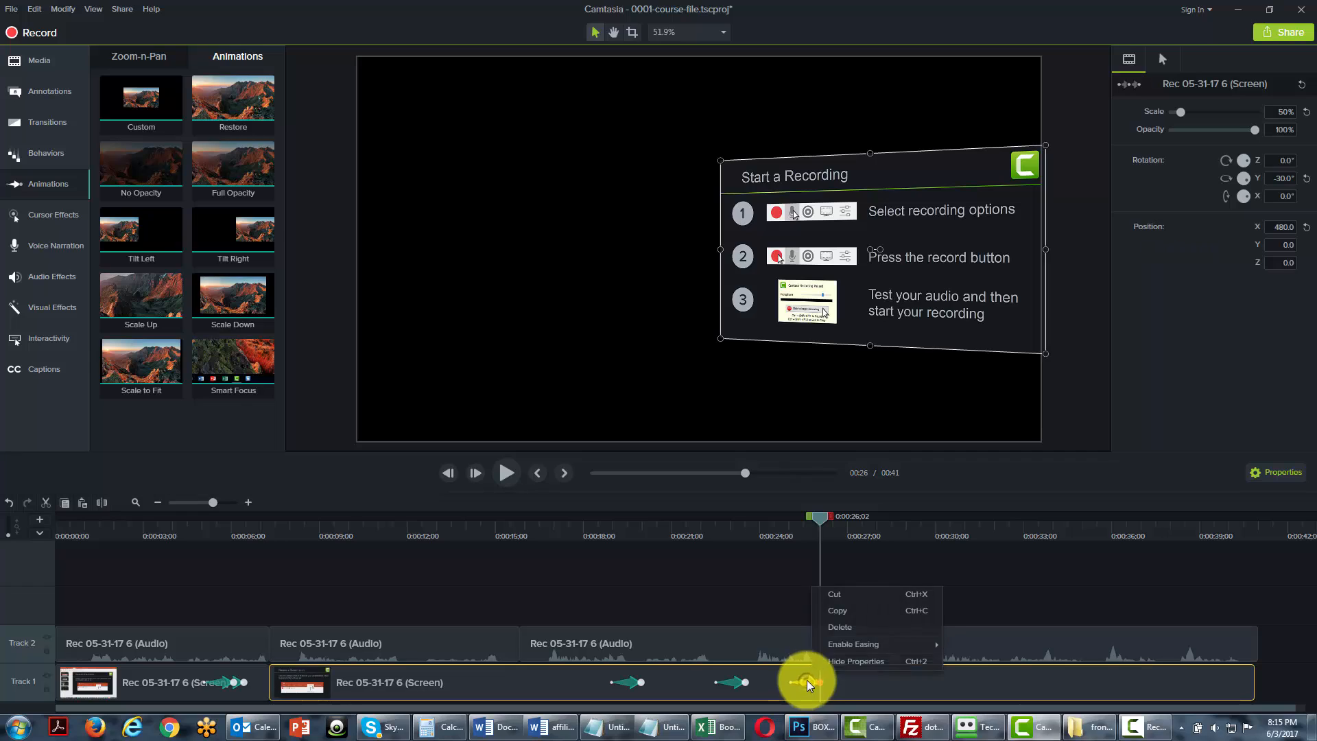
click(842, 632)
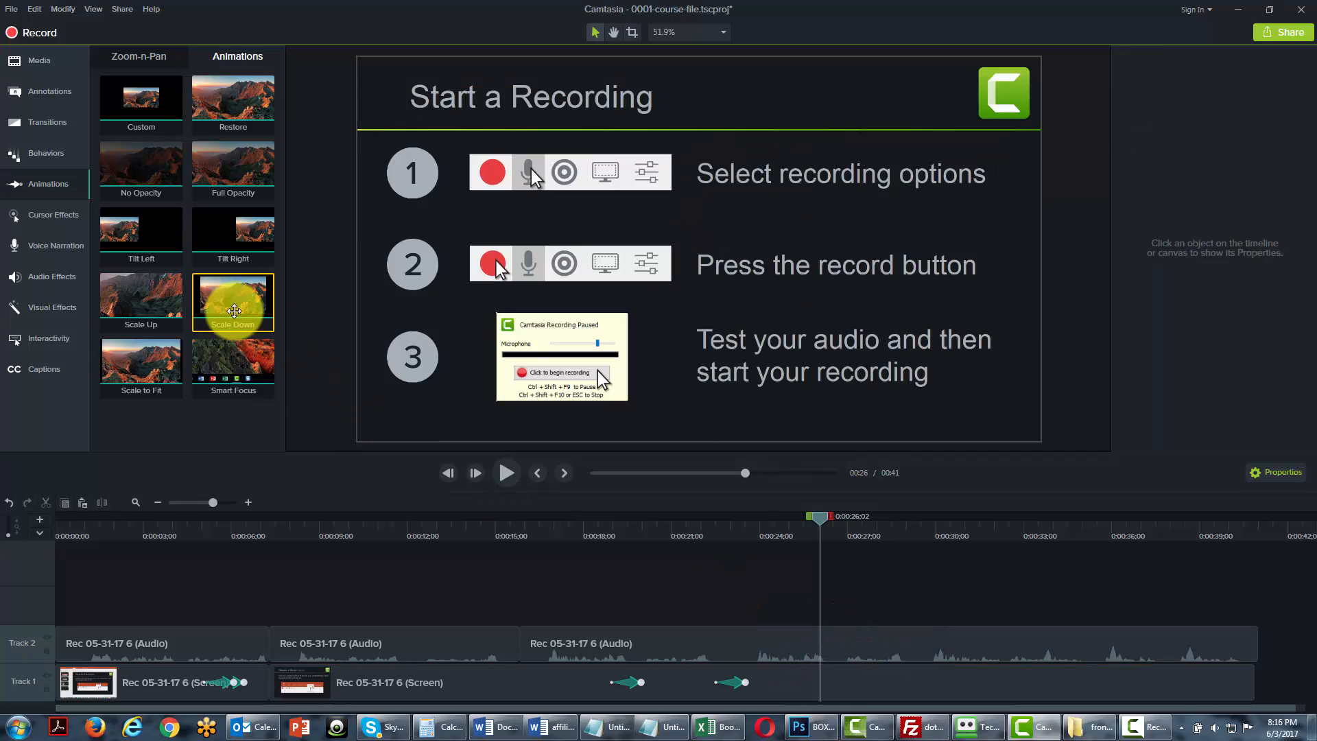
Add a Scale Up animation to the second screen clip at about 0:00:25 and scrub through it to preview its effect
drag(145, 296, 814, 669)
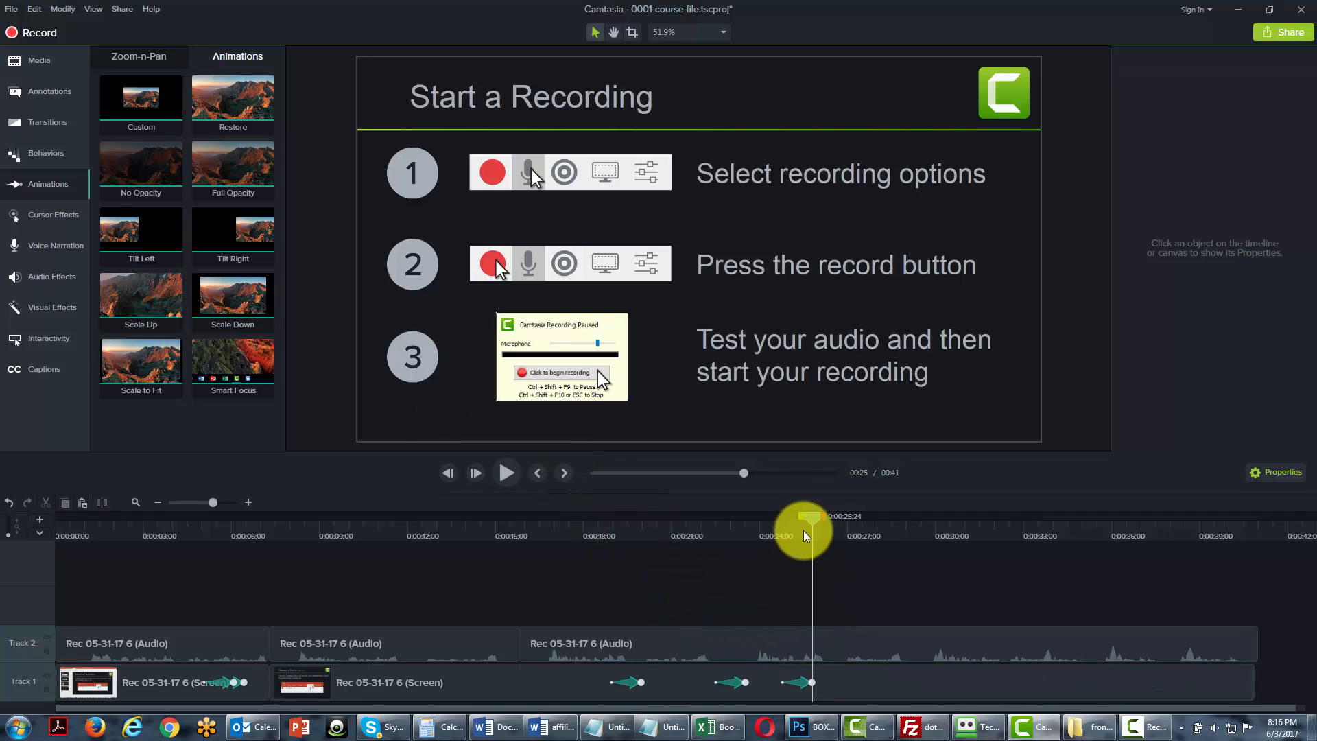
drag(812, 518, 793, 523)
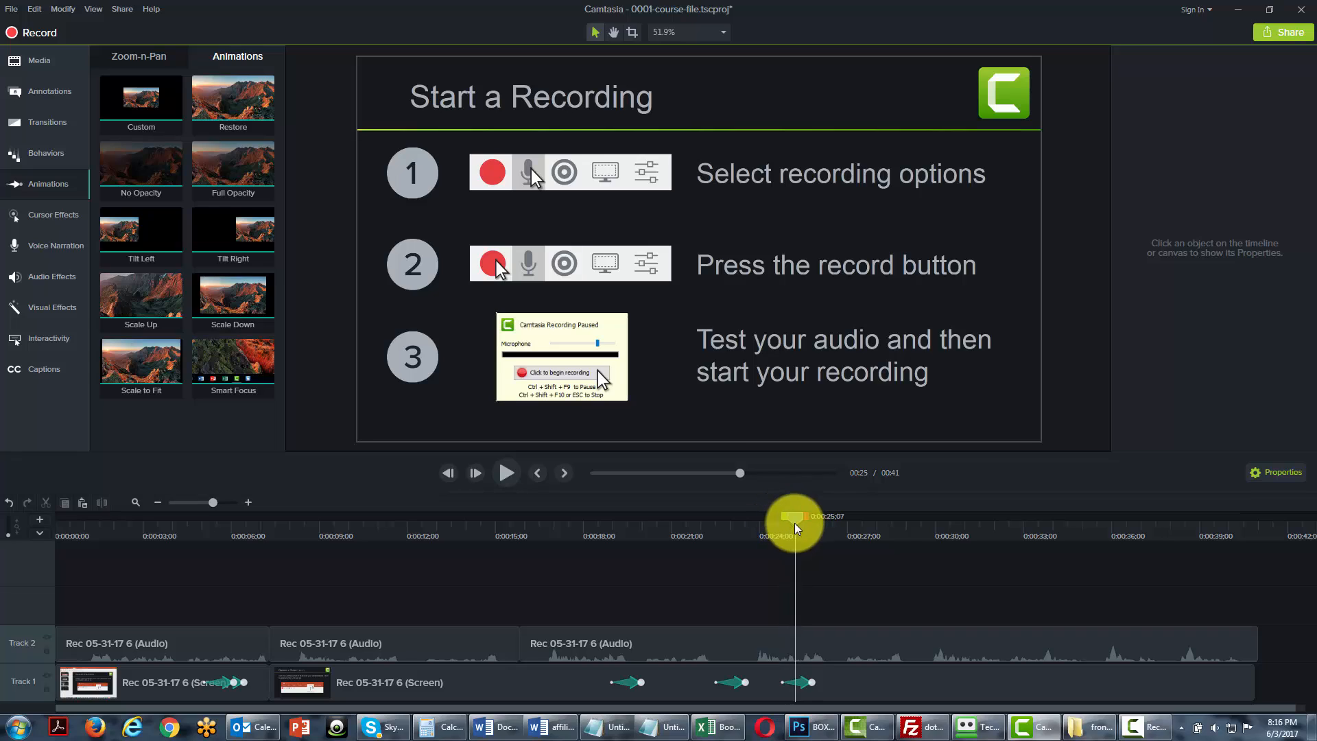
click(800, 682)
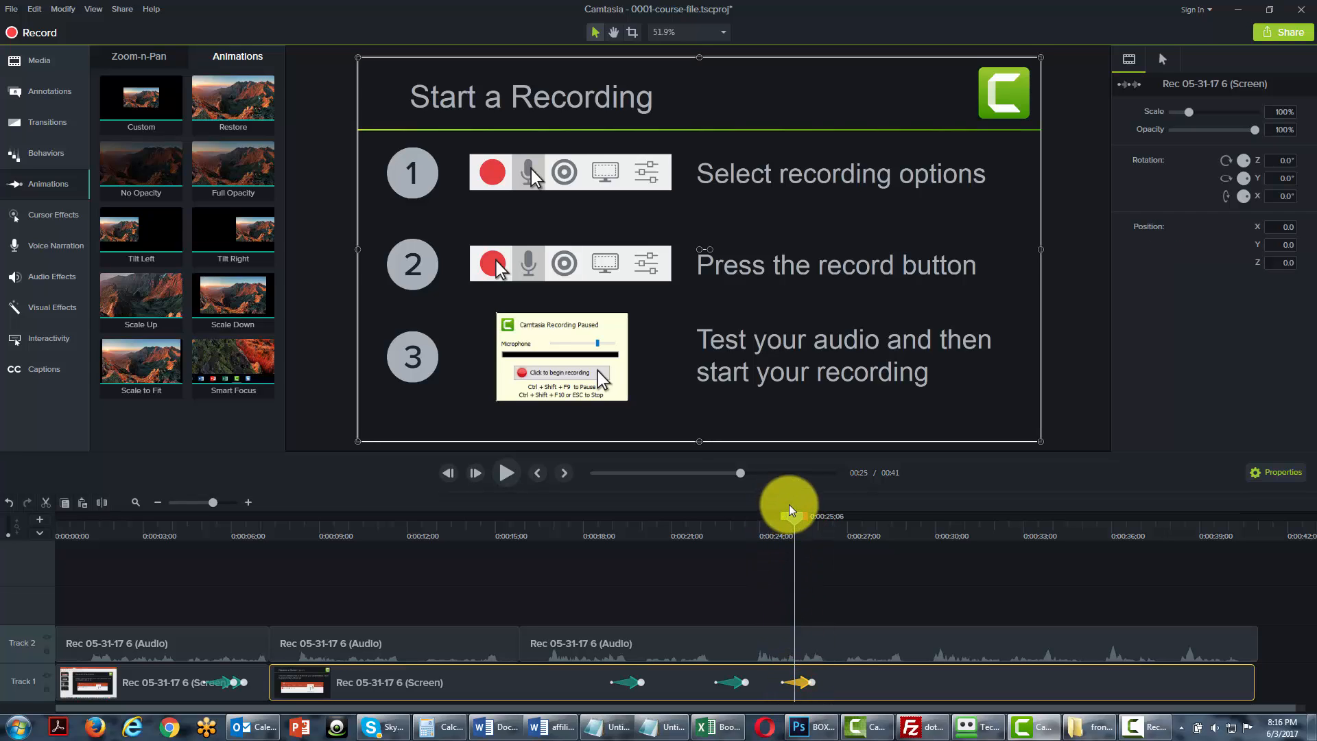
drag(791, 517, 829, 521)
Add a Scale Down animation to the second screen clip, ending at about 0:00:27;20, and scrub back through it
drag(231, 306, 867, 677)
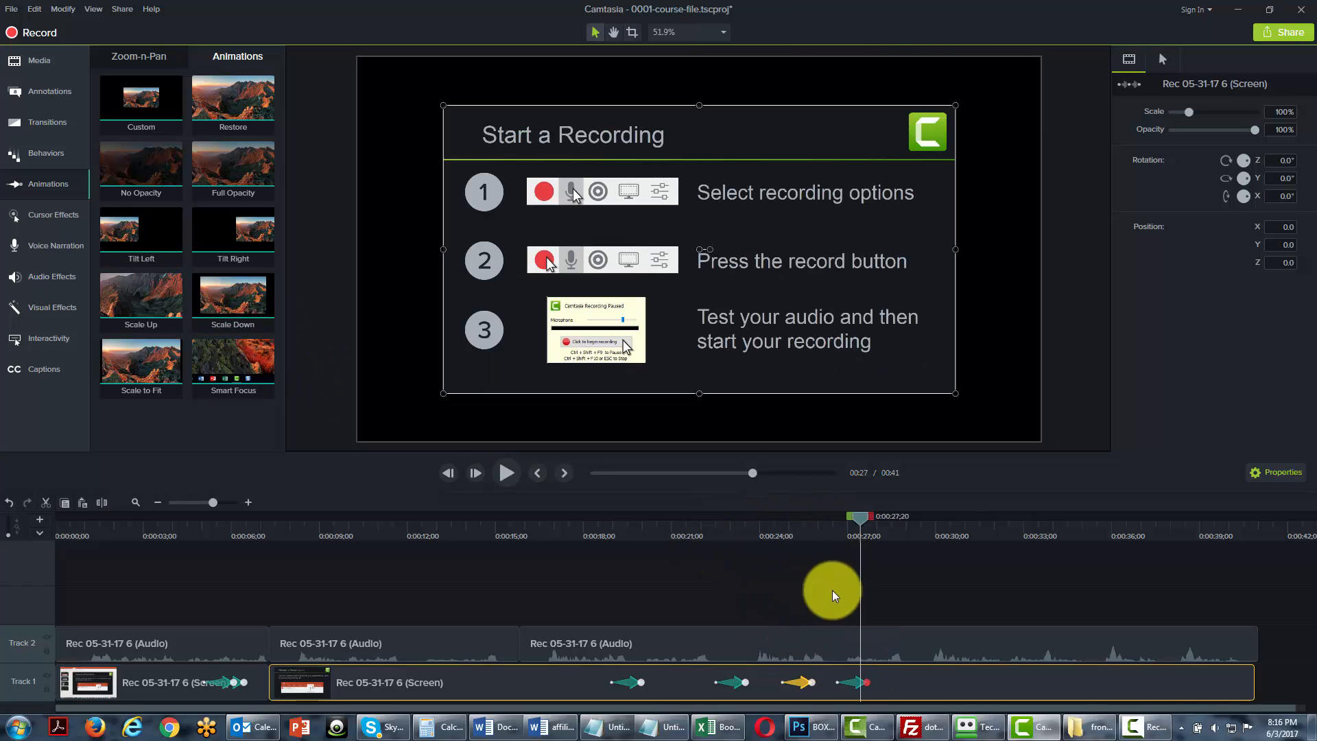
mouse_move(864, 520)
mouse_down()
mouse_move(783, 530)
mouse_move(845, 529)
mouse_up()
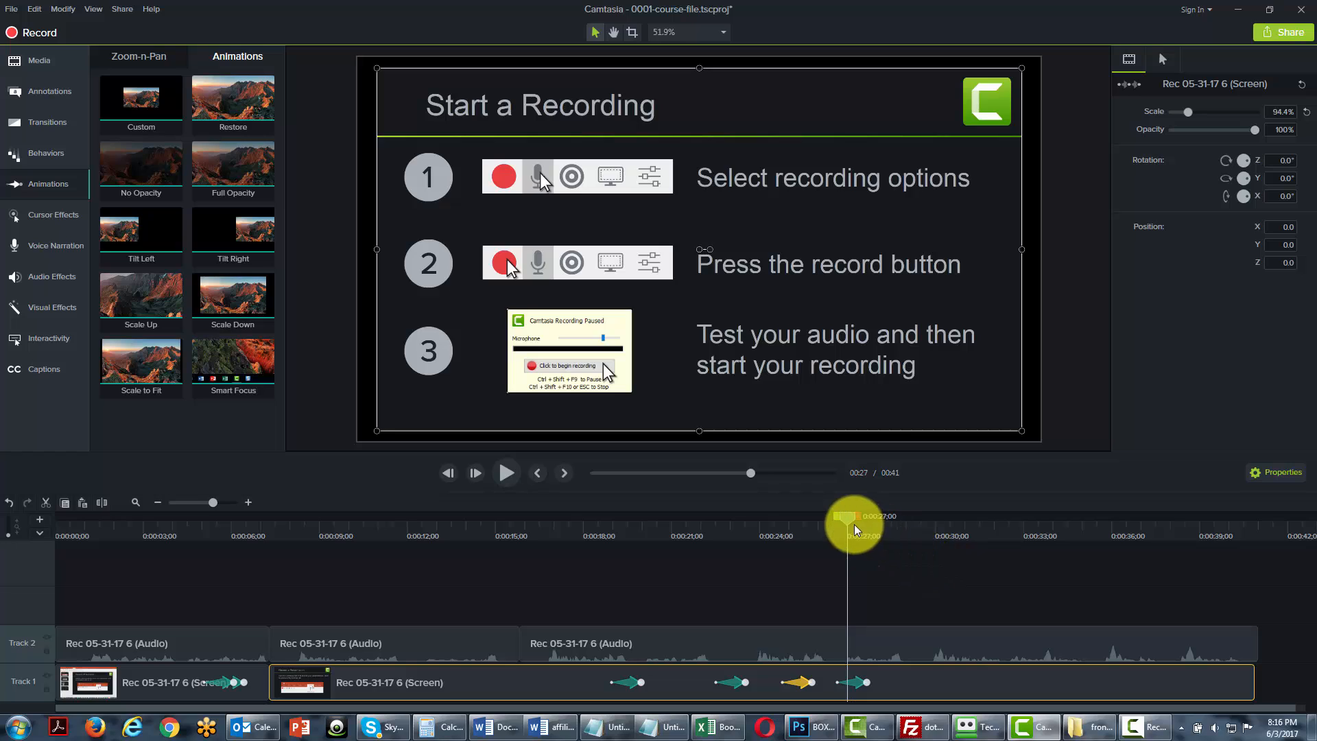
Split the screen and audio clips at about 0:00:31 and 0:00:35;03 to isolate a short segment, and return the playhead to 0:00:26;11
drag(846, 516, 1200, 509)
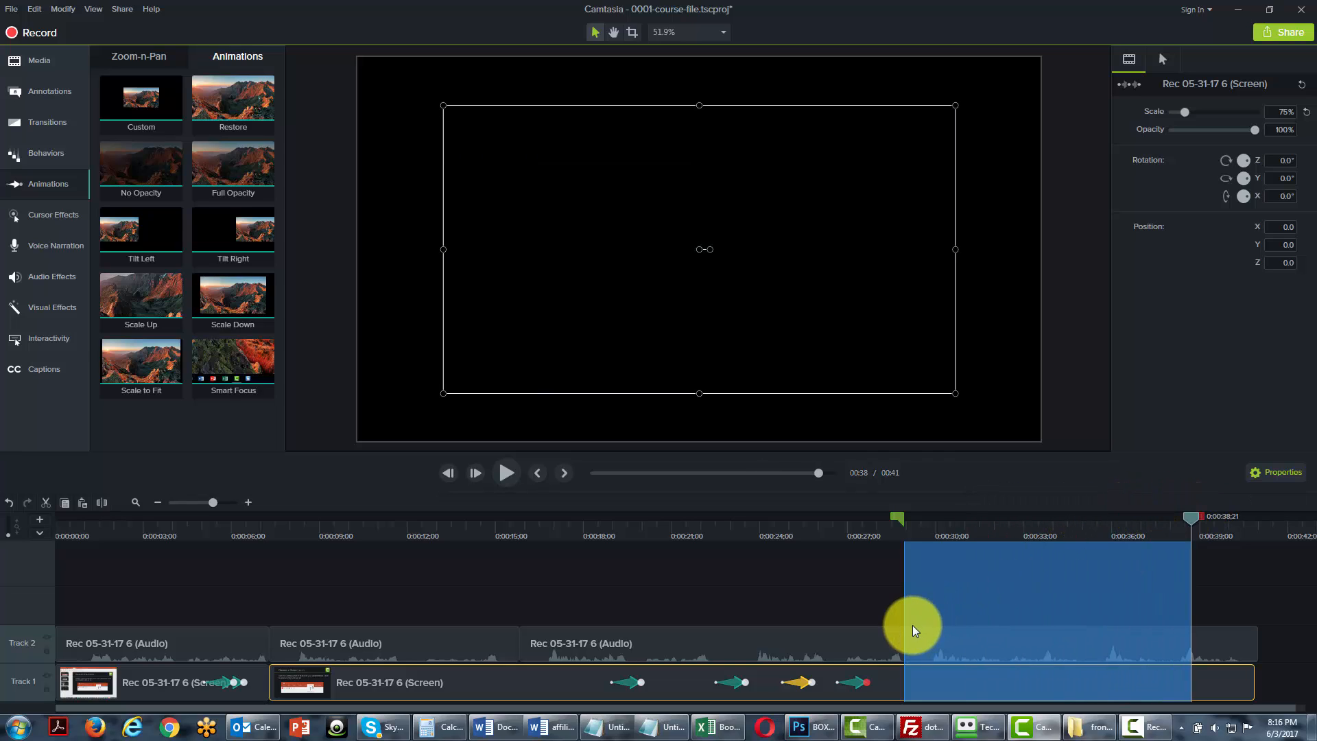
click(979, 649)
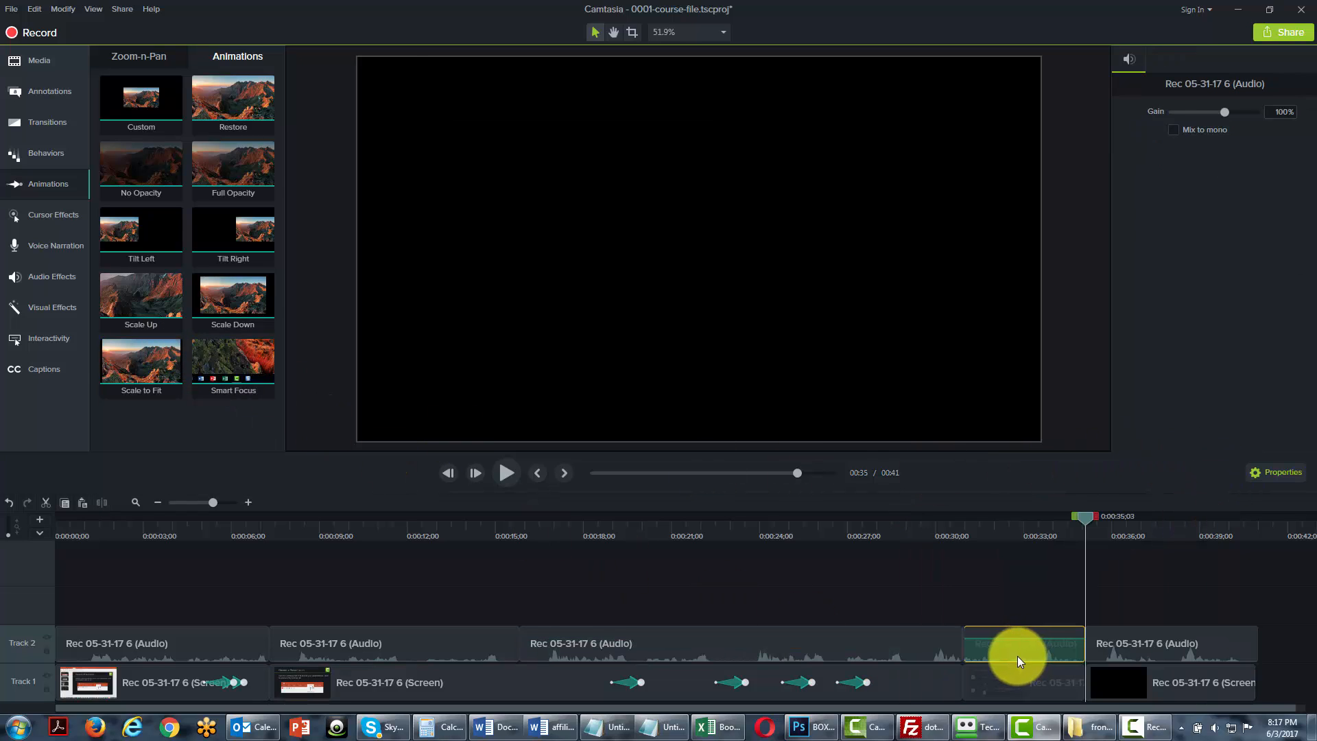
drag(1090, 521, 830, 532)
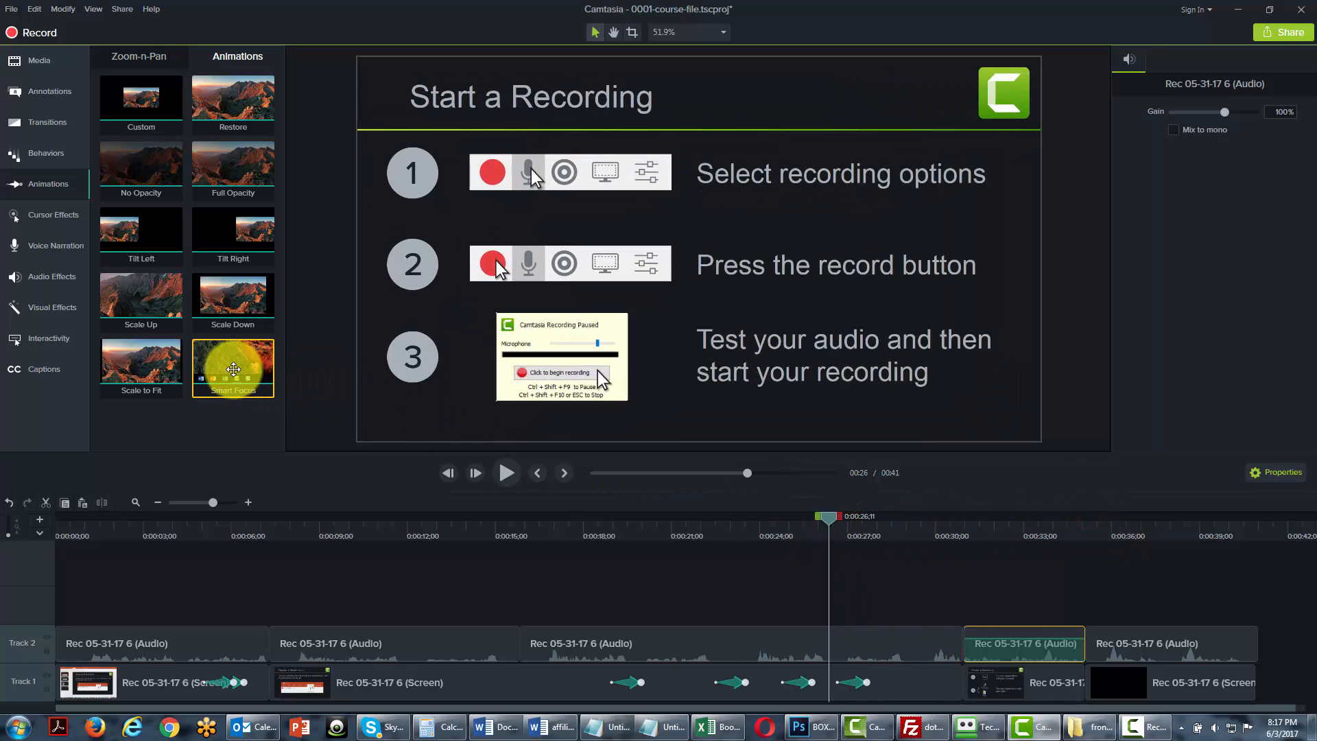
Apply Smart Focus to the short screen segment, accepting the editing dimensions change and setting the canvas to 480p SD (854x480)
drag(243, 373, 1001, 674)
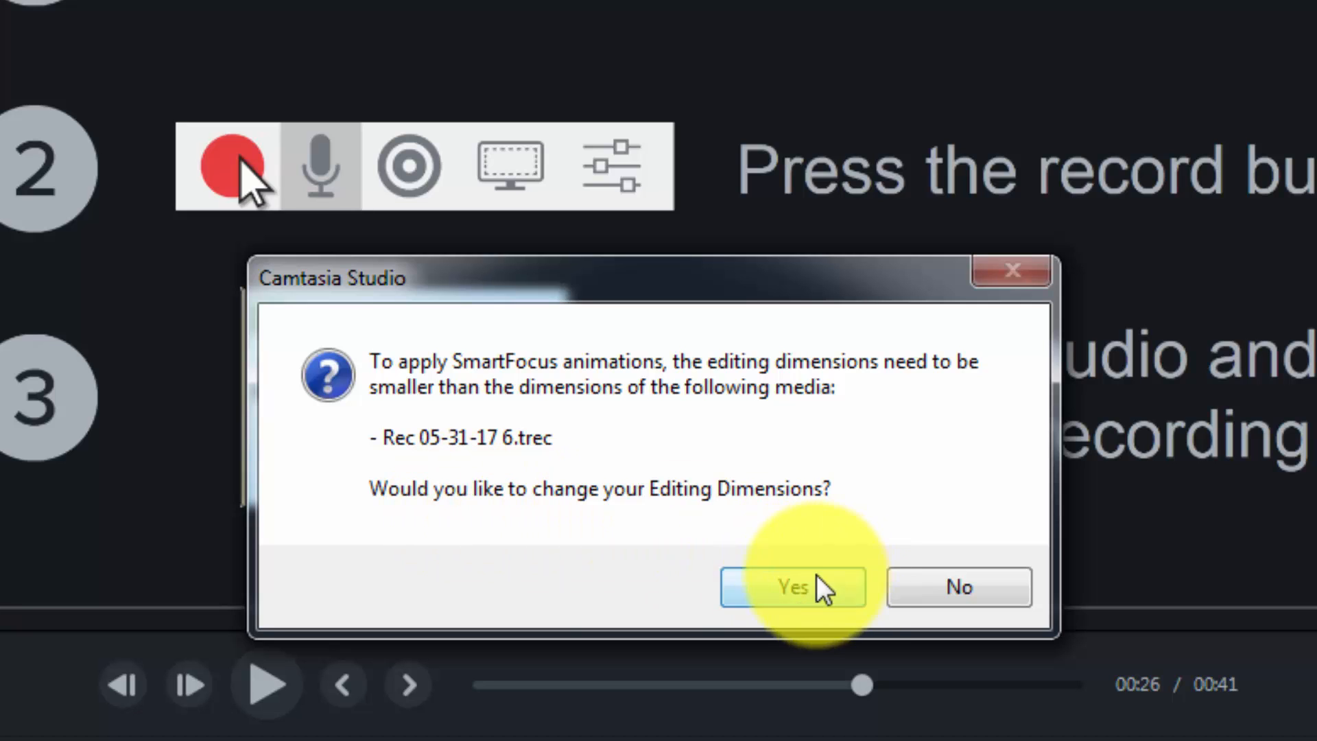
click(803, 586)
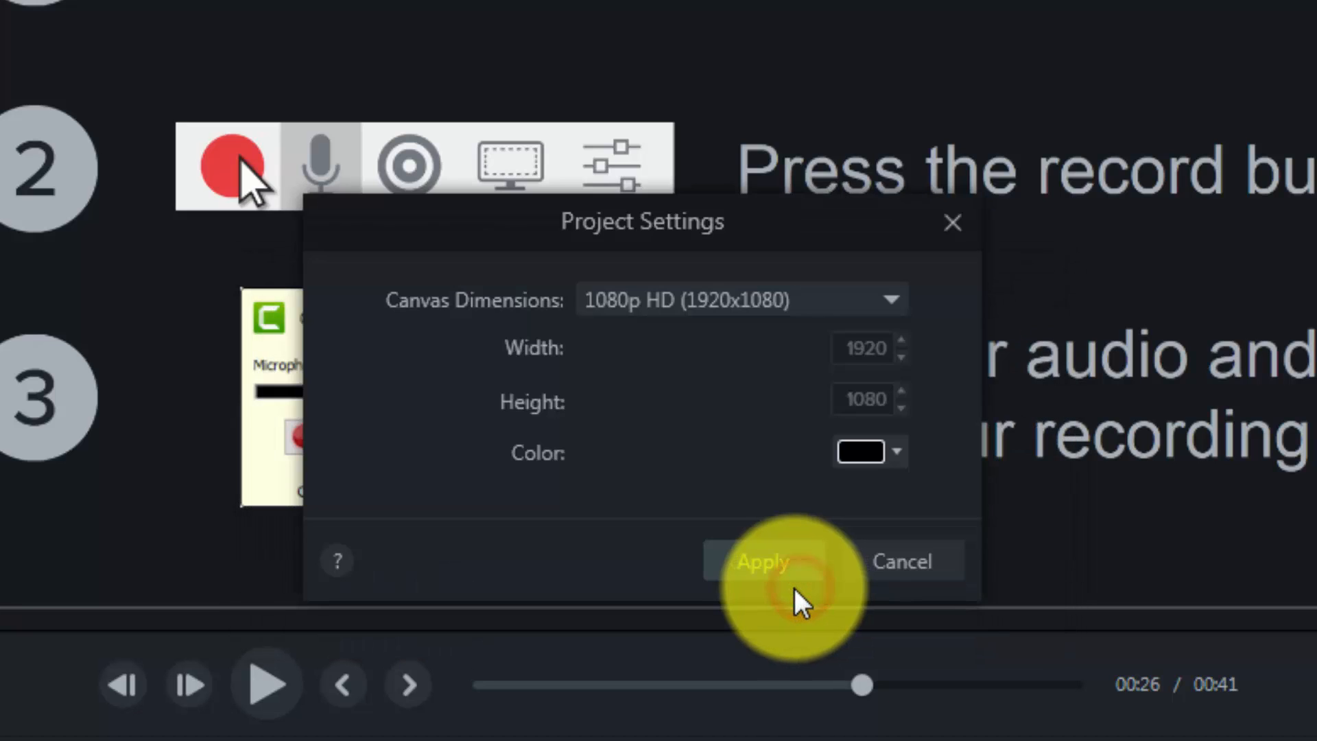
click(888, 294)
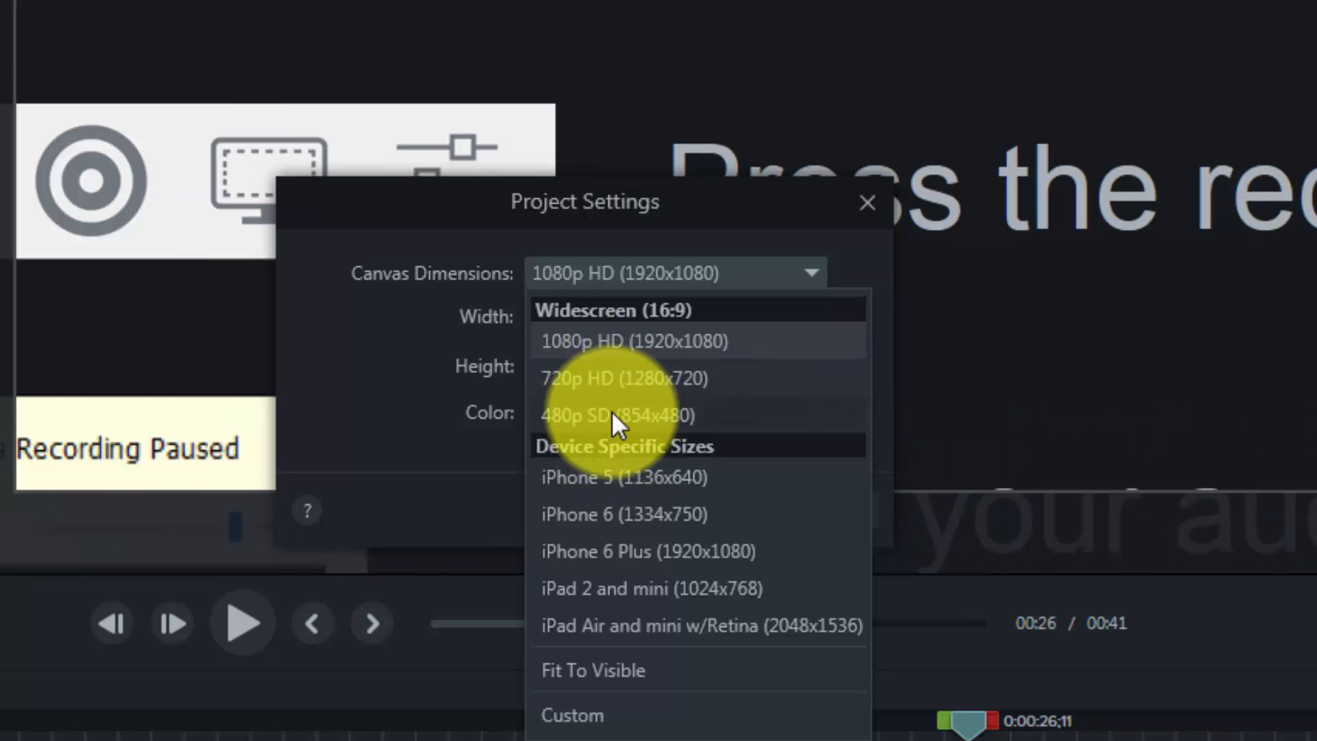
click(613, 414)
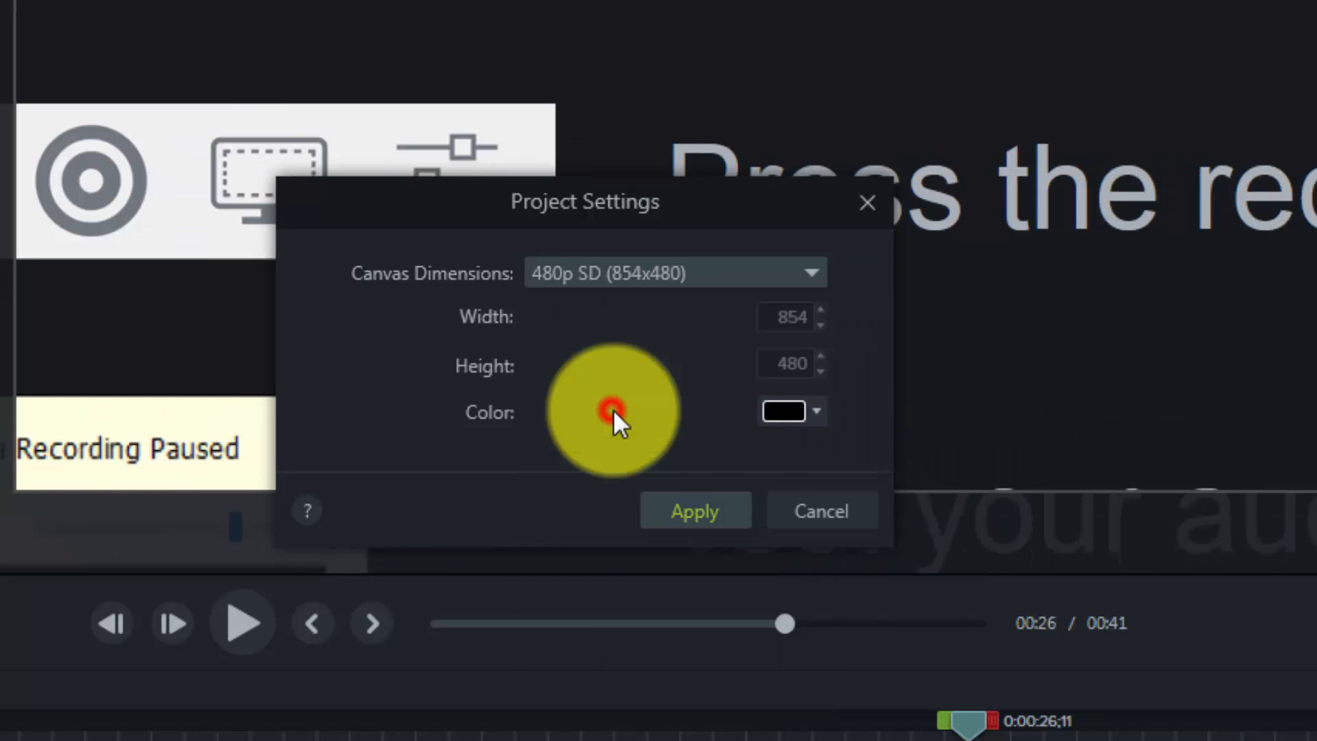
click(674, 511)
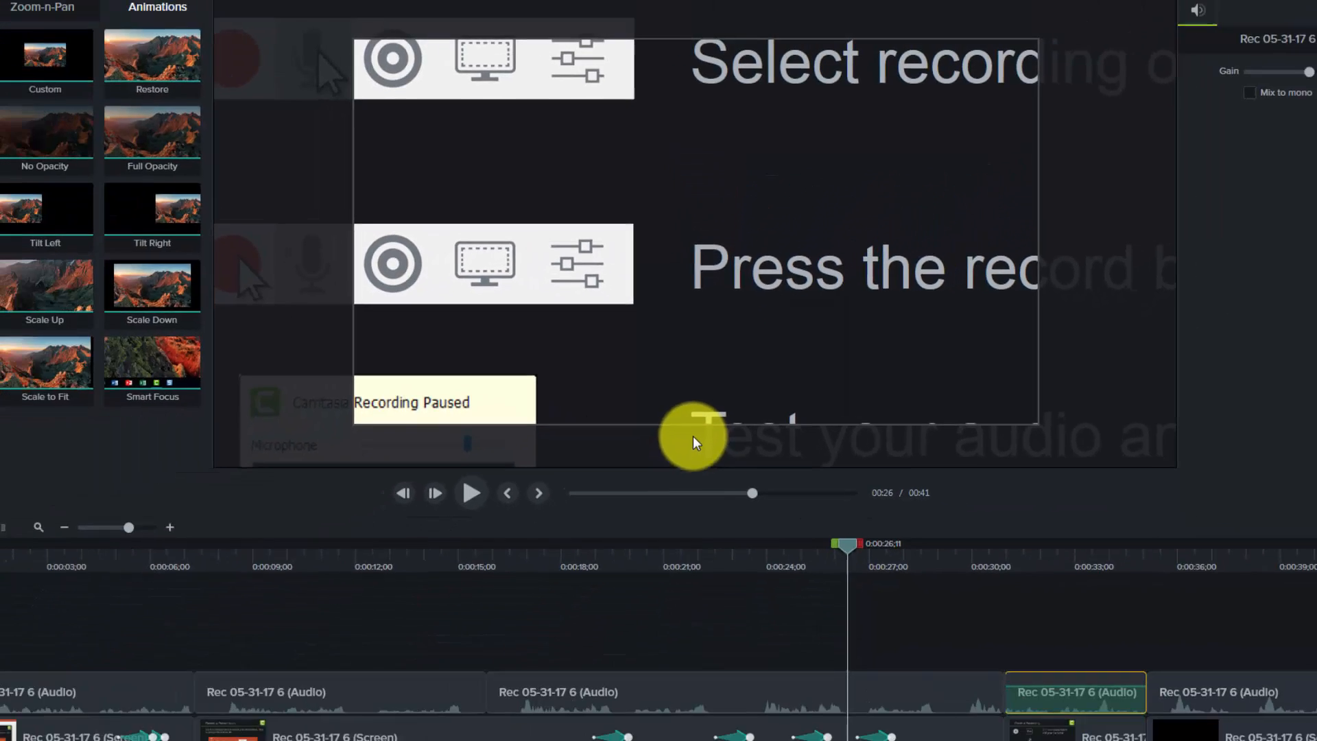